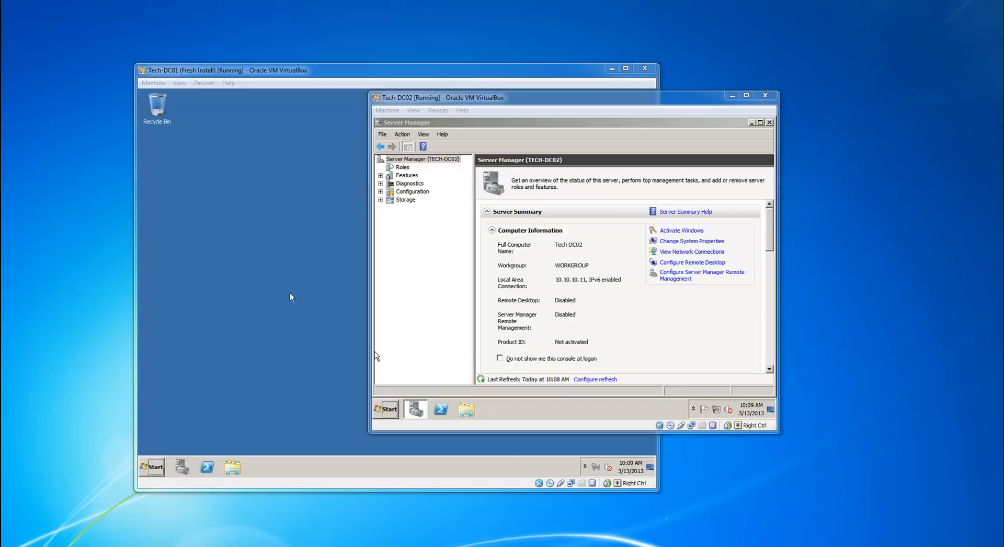
# Bring the Tech-DC01 virtual machine to the front and briefly check its Start menu.
pyautogui.click(306, 290)
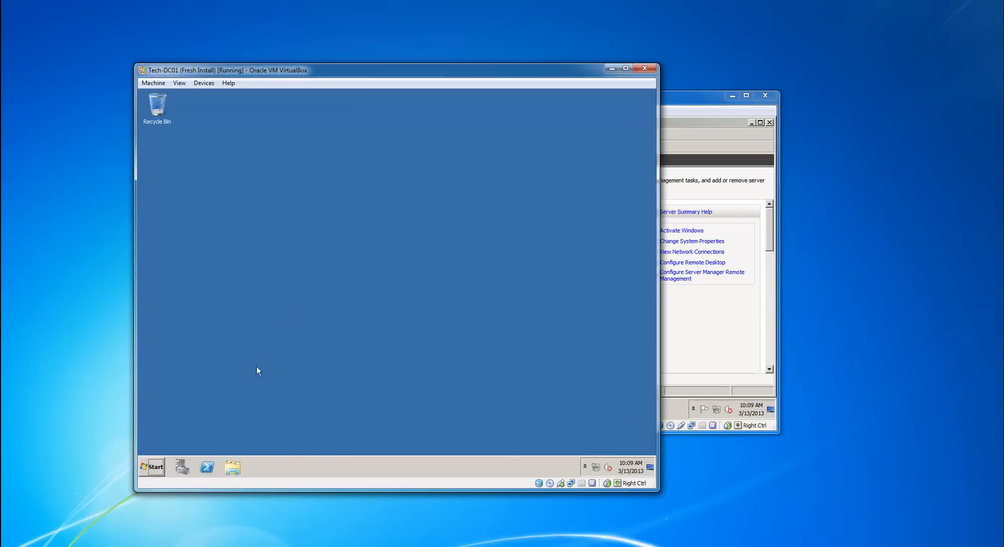
pyautogui.click(151, 467)
pyautogui.click(287, 94)
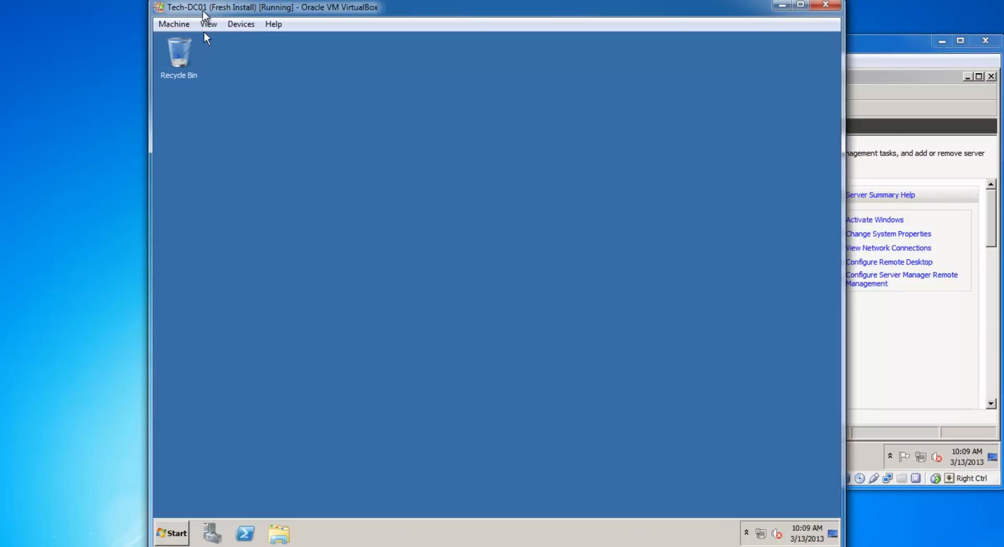
pyautogui.click(172, 533)
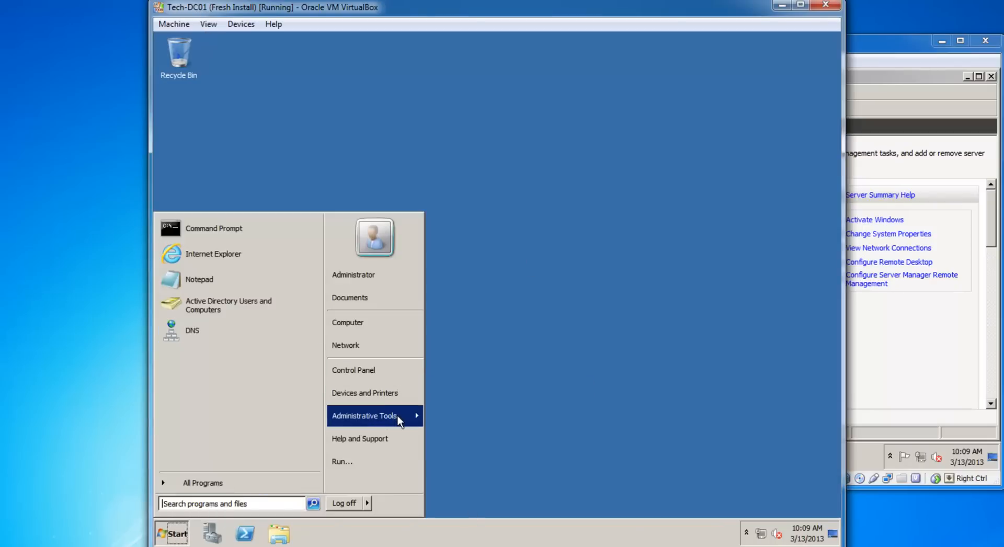
pyautogui.moveTo(397, 415)
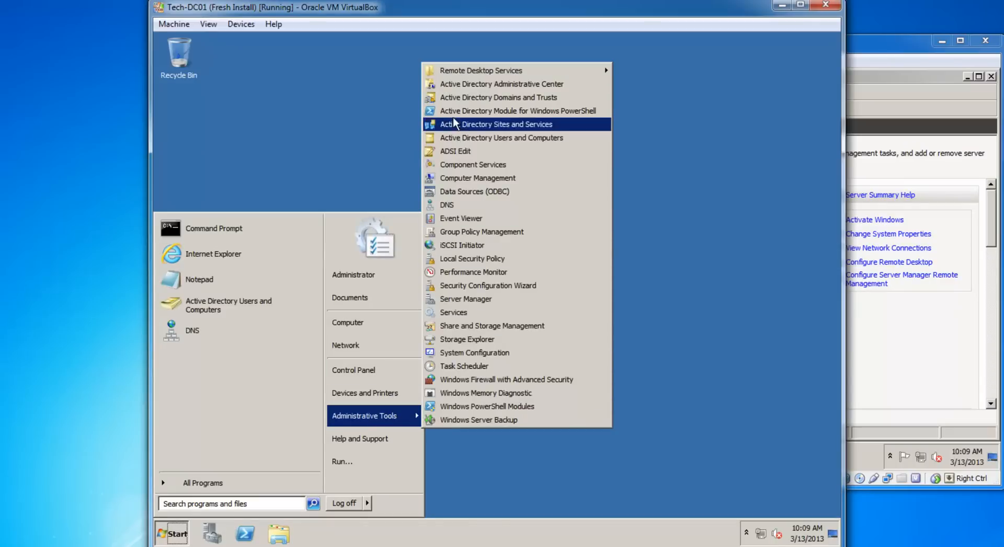
pyautogui.click(658, 218)
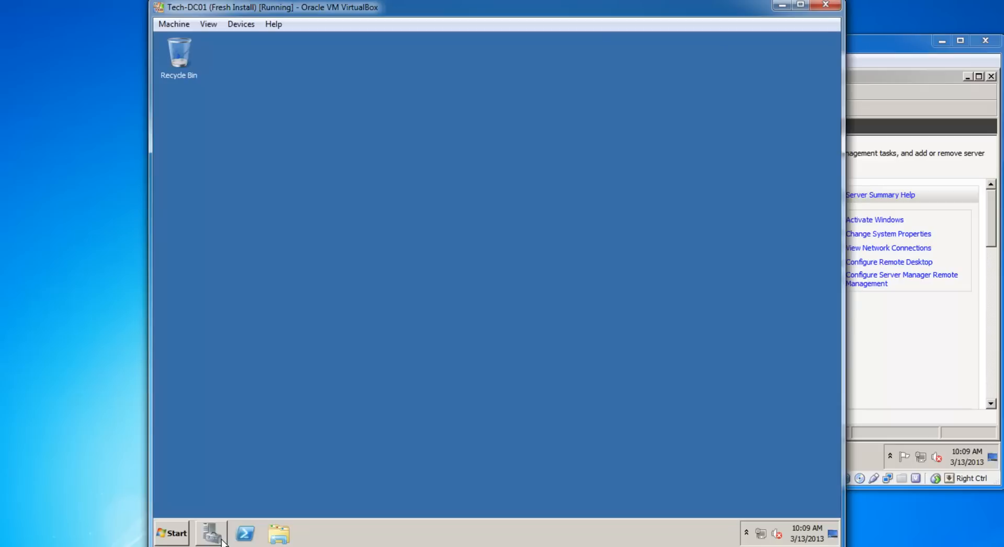
# Review Tech-DC01's Server Manager summary (tech.net, 10.10.10.10) maximized, then switch to Tech-DC02.
pyautogui.click(246, 534)
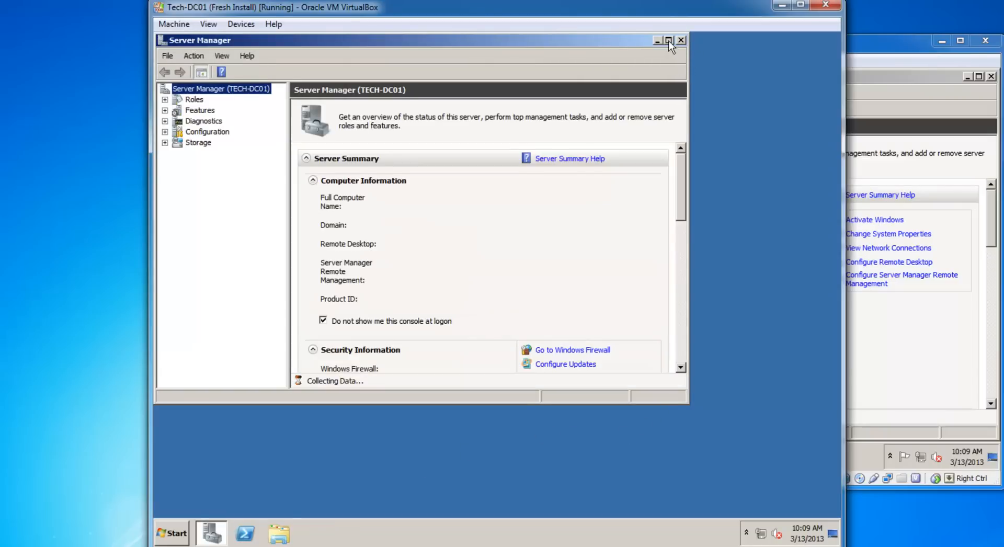
pyautogui.click(668, 40)
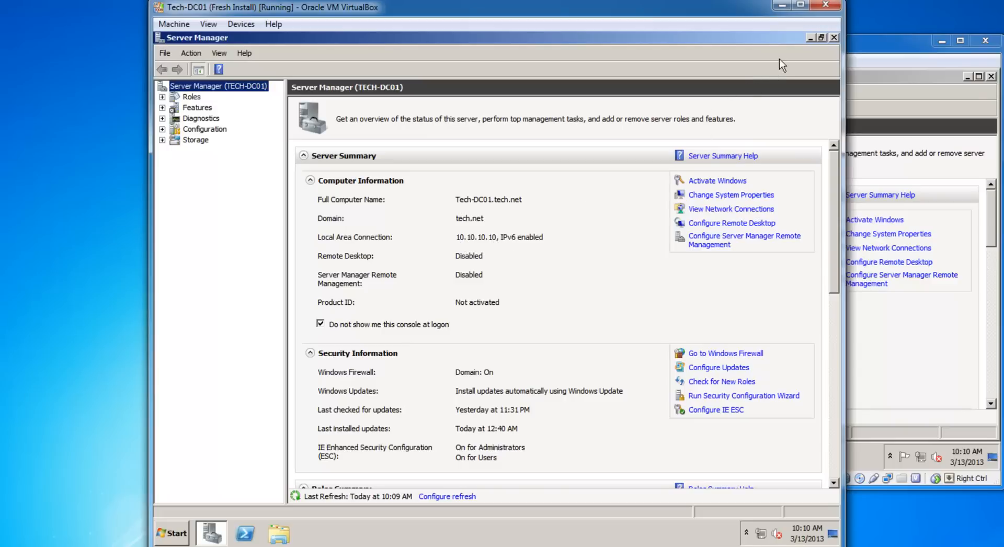
pyautogui.click(810, 37)
pyautogui.click(856, 49)
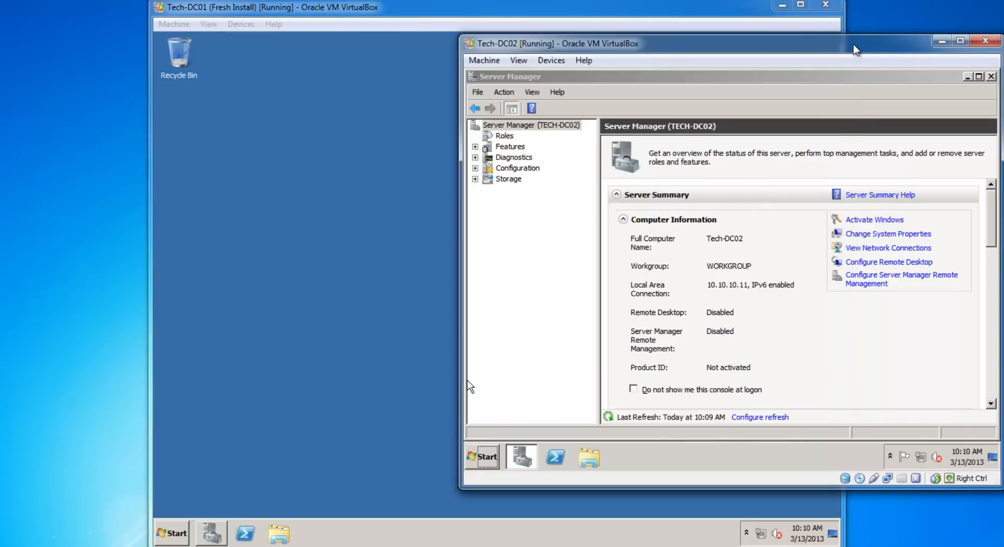
# Move the Tech-DC01 window off to the right so Tech-DC02 sits alone mid-screen.
pyautogui.moveTo(856, 49); pyautogui.dragTo(842, 62)
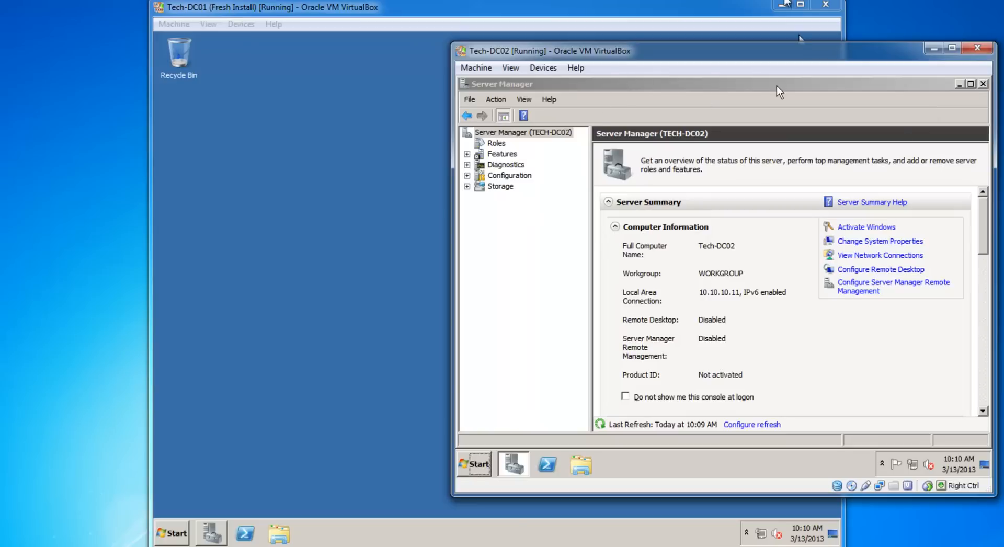
pyautogui.moveTo(490, 6); pyautogui.dragTo(511, 0)
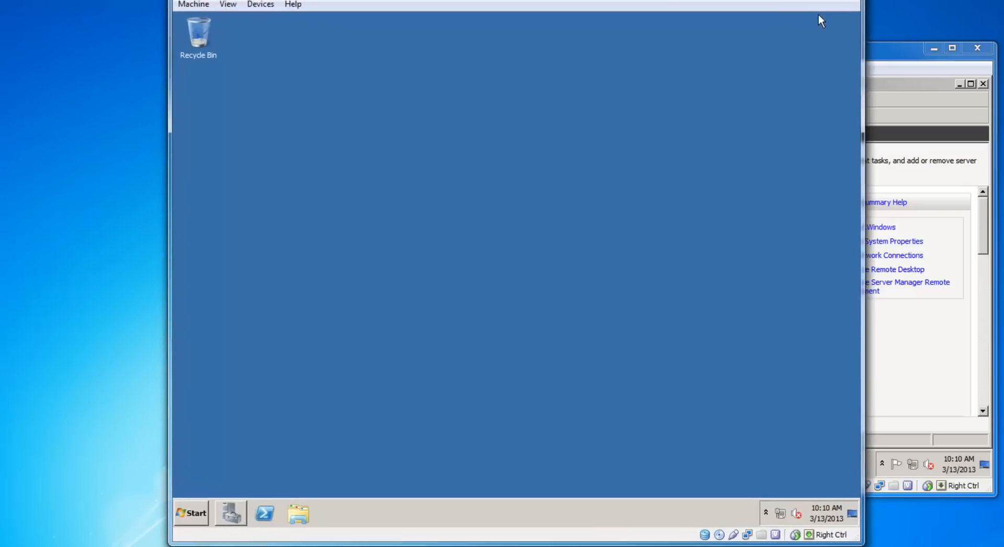
pyautogui.moveTo(819, 21); pyautogui.dragTo(863, 20)
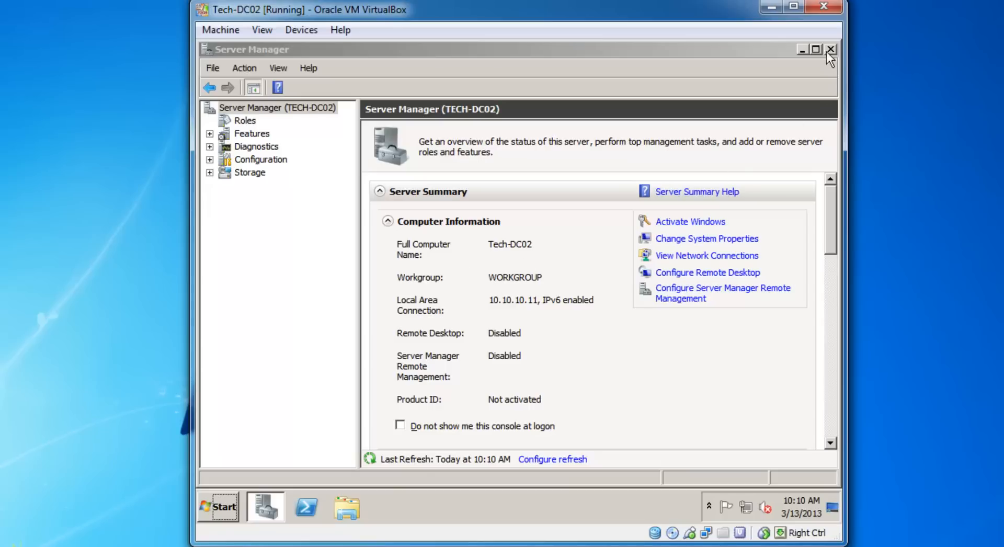
# Ping 10.10.10.10 from a Tech-DC02 command prompt, getting 4 of 4 replies, then close it.
pyautogui.click(802, 52)
pyautogui.press('super')
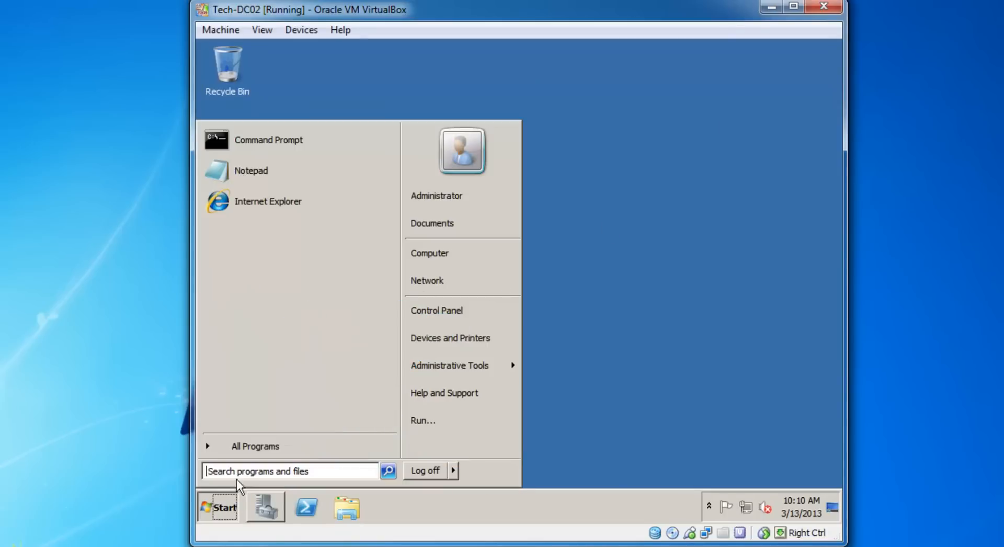
pyautogui.click(278, 150)
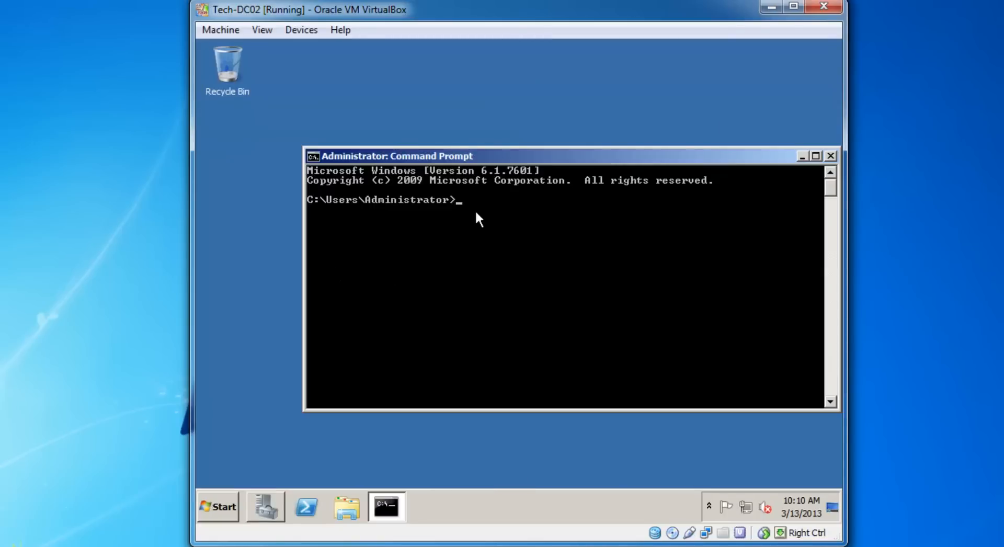
pyautogui.write('ping 10.10.10.10')
pyautogui.press('Return')
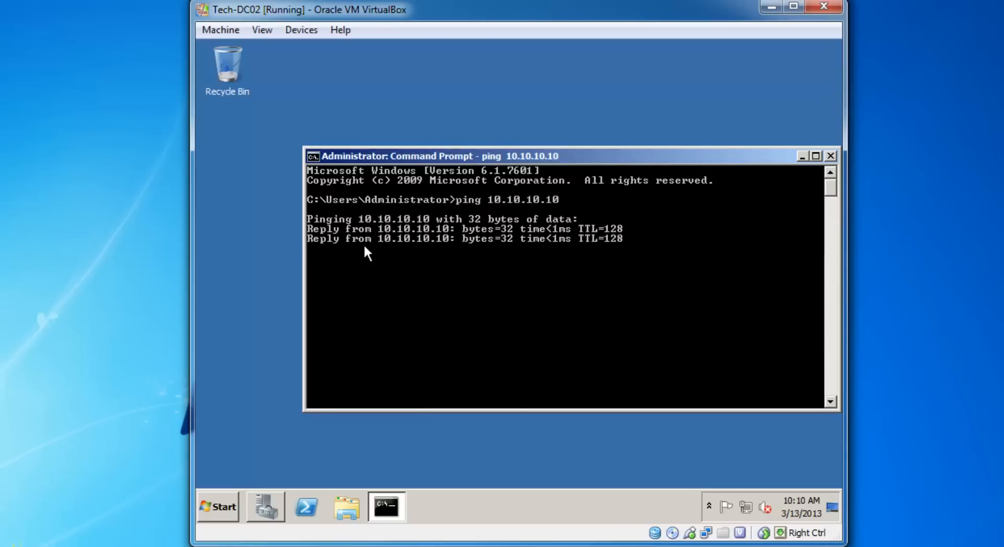
pyautogui.click(830, 156)
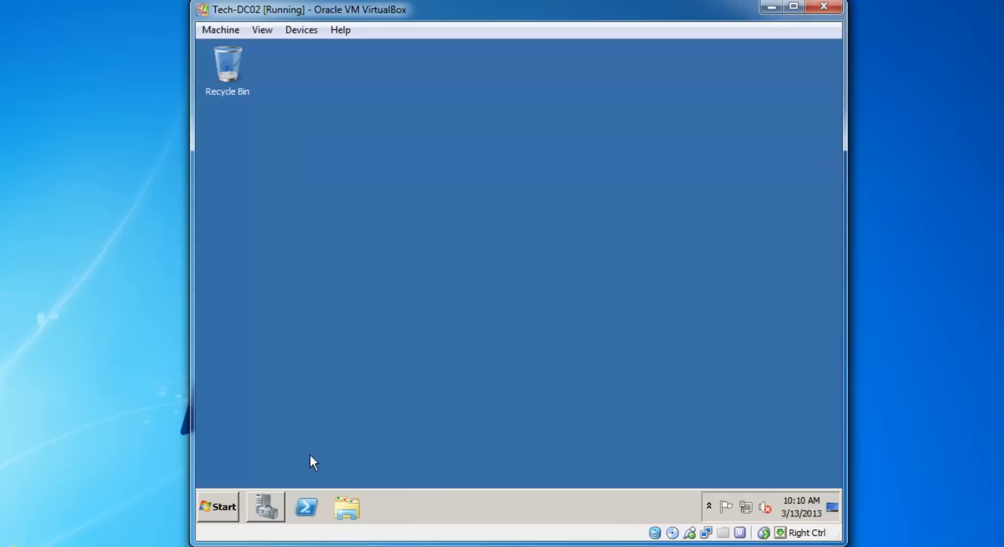
# Open the Local Area Connection properties from Server Manager's network connections list.
pyautogui.click(259, 501)
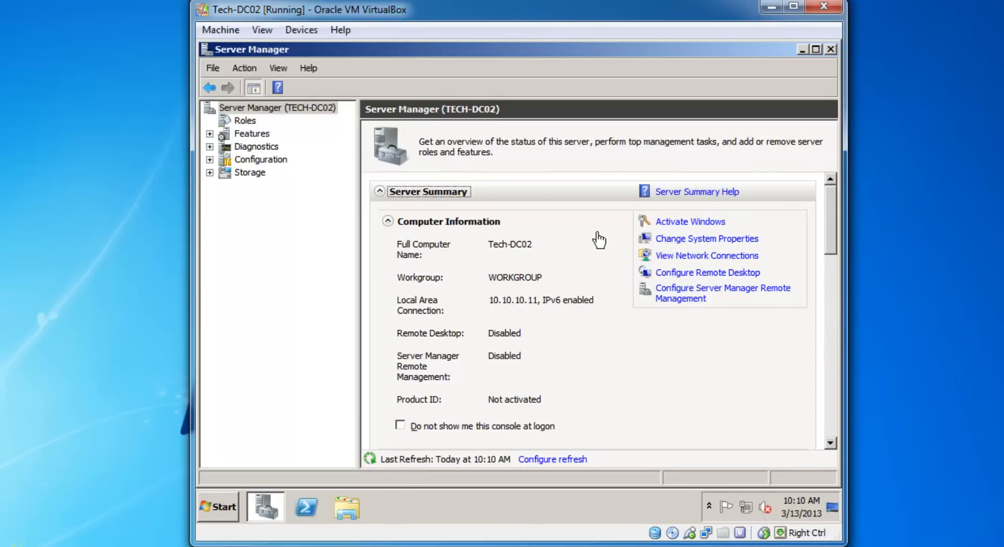
pyautogui.click(698, 259)
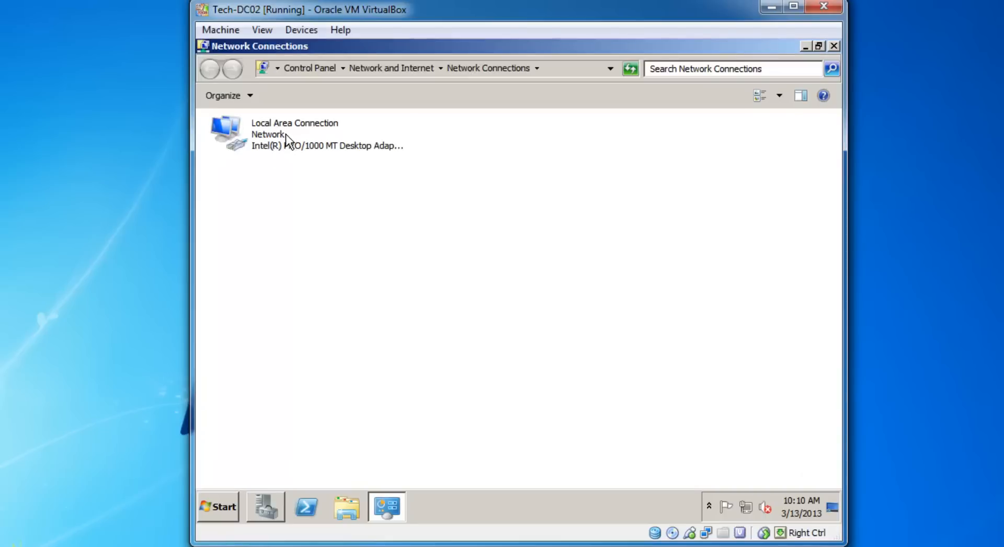
pyautogui.click(261, 129)
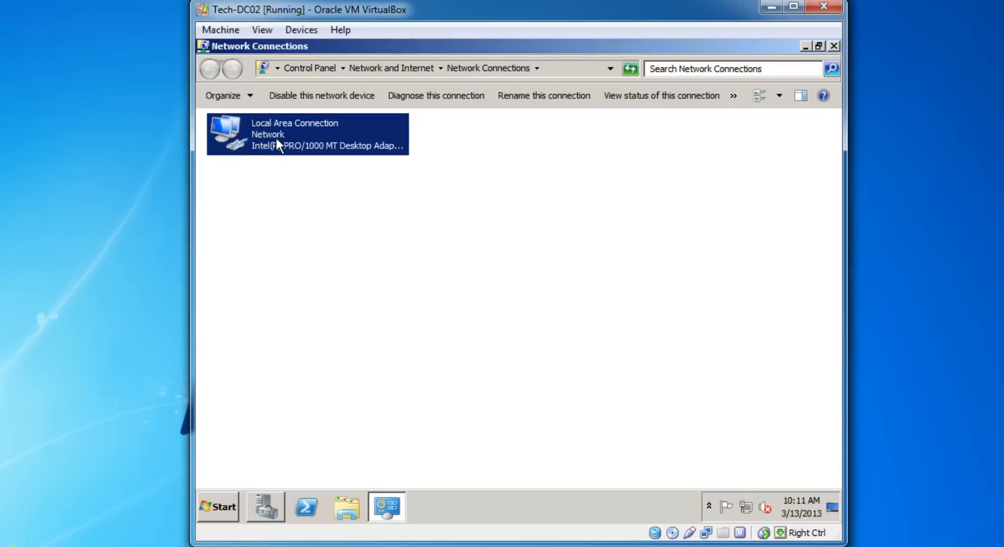
pyautogui.rightClick(276, 138)
pyautogui.click(319, 270)
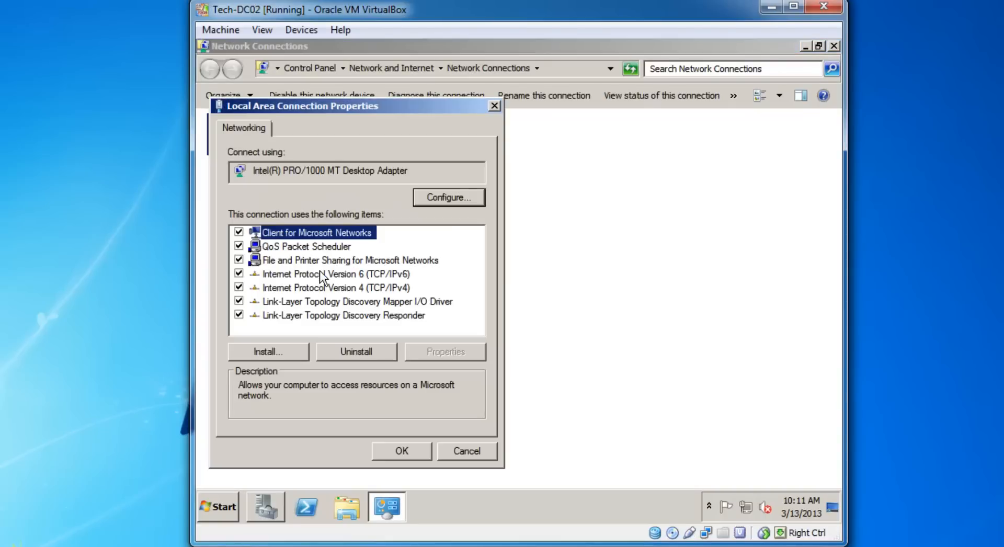
# Confirm IPv4 settings: address 10.10.10.11, gateway 10.10.10.1, preferred DNS 10.10.10.10.
pyautogui.click(321, 287)
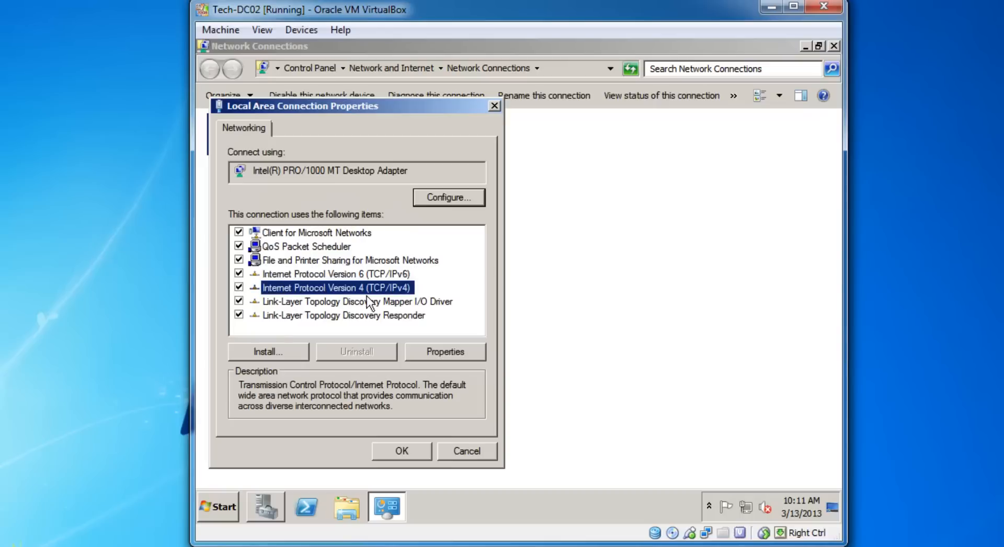
pyautogui.click(279, 275)
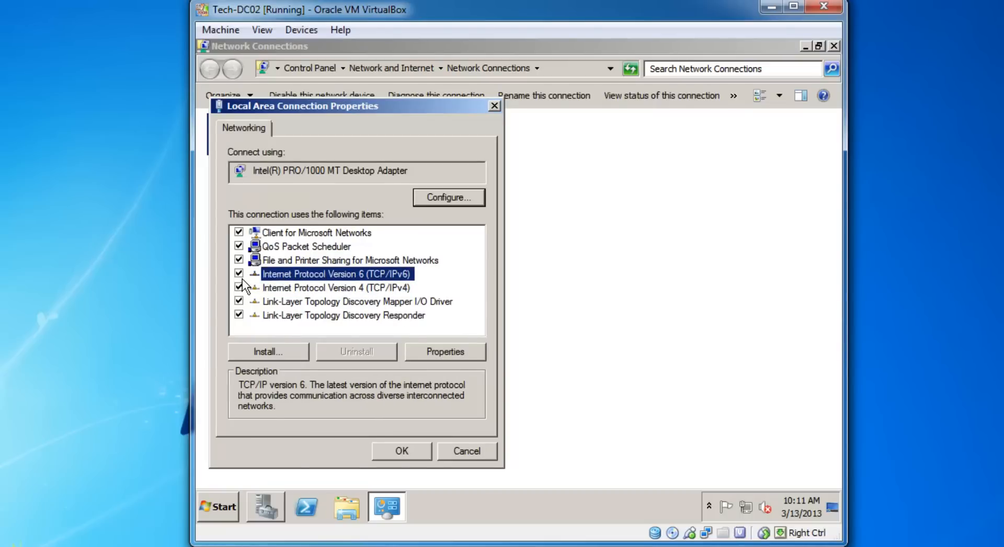
pyautogui.click(300, 287)
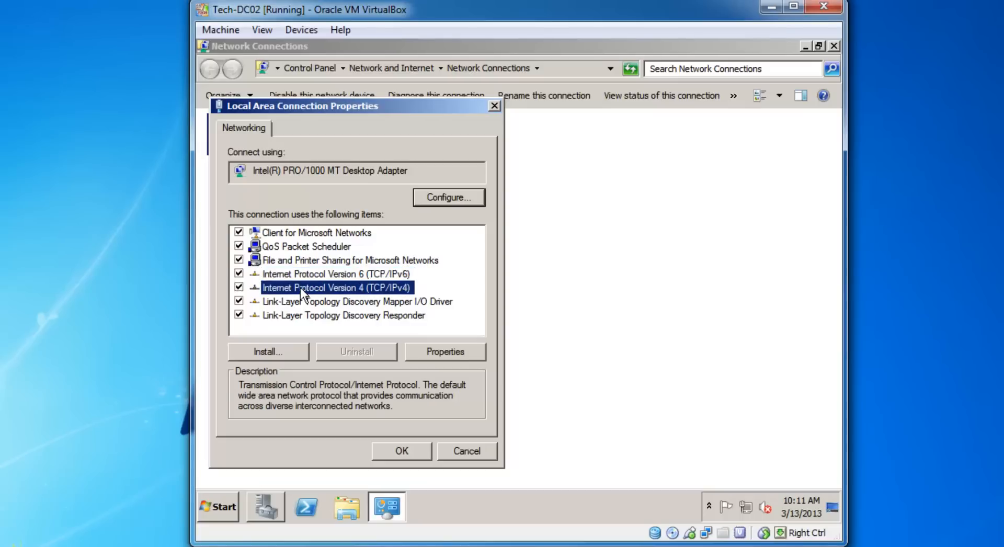
pyautogui.click(443, 352)
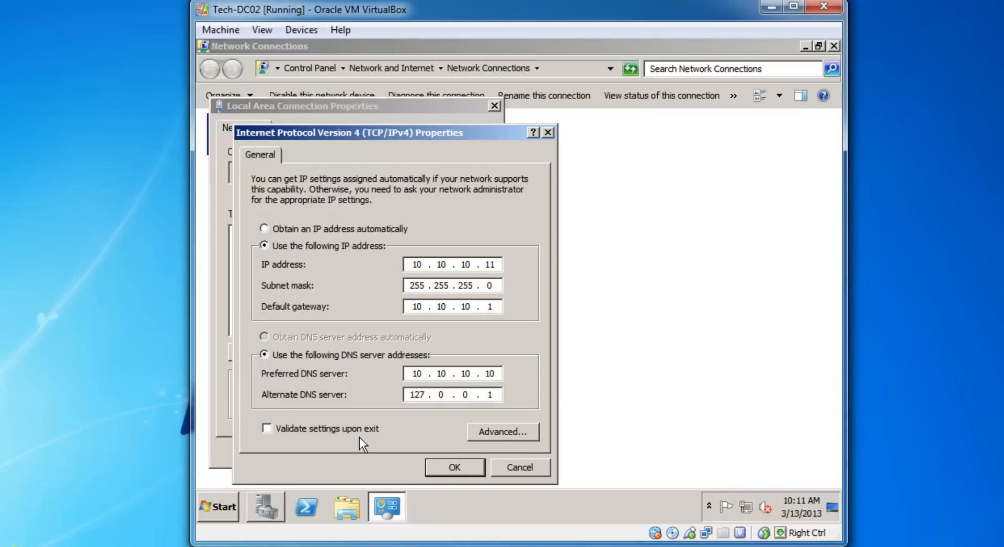
pyautogui.click(445, 467)
pyautogui.click(419, 445)
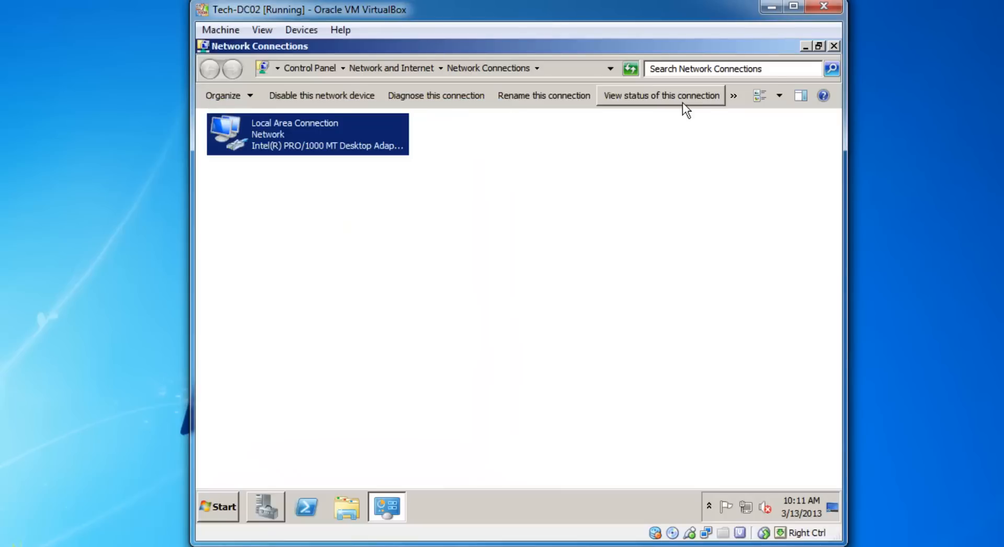
pyautogui.click(833, 46)
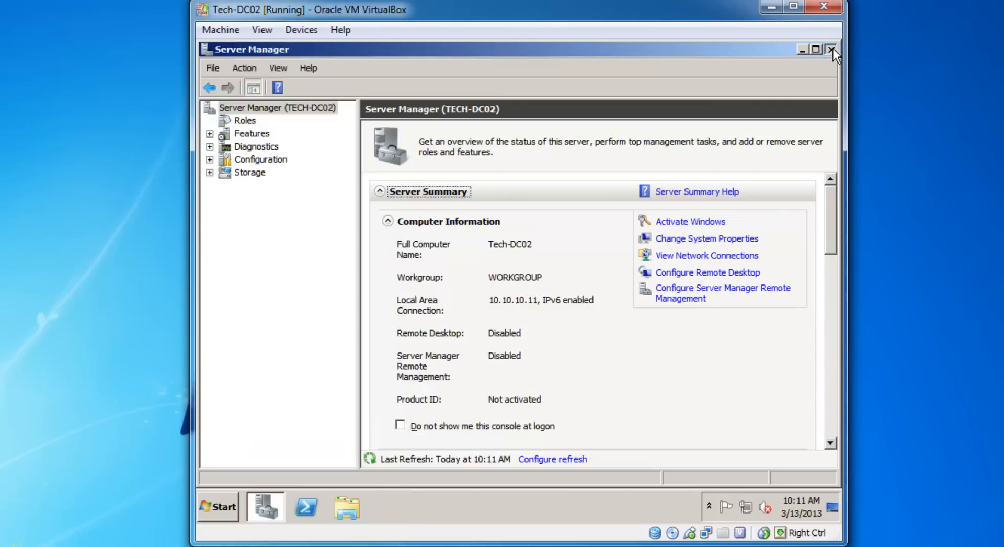
pyautogui.click(833, 47)
pyautogui.click(227, 500)
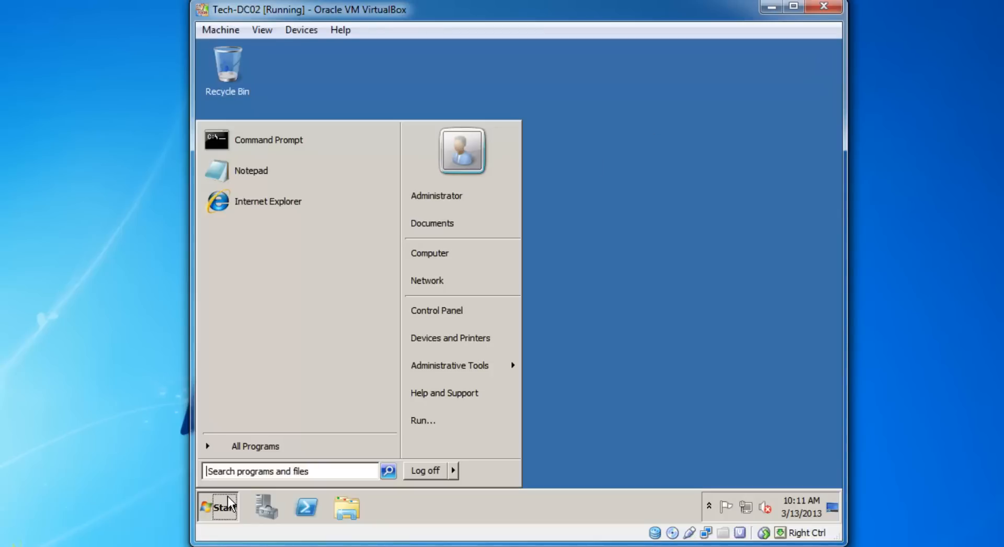
pyautogui.click(590, 372)
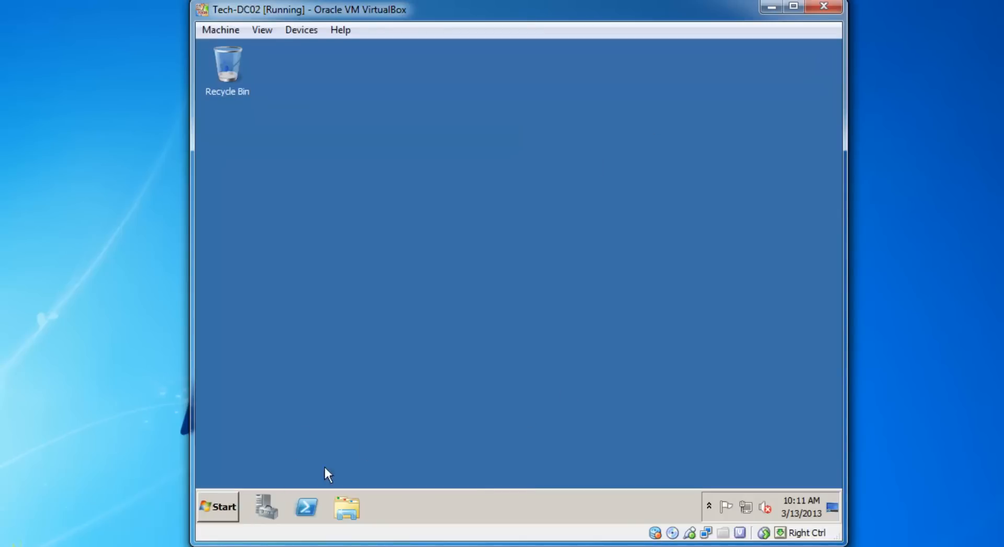
pyautogui.click(215, 507)
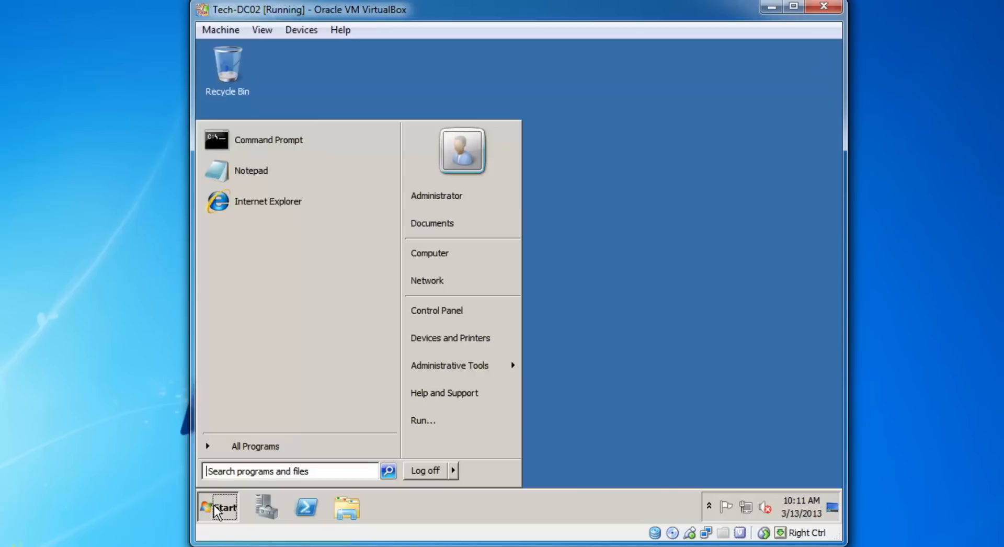
pyautogui.click(272, 144)
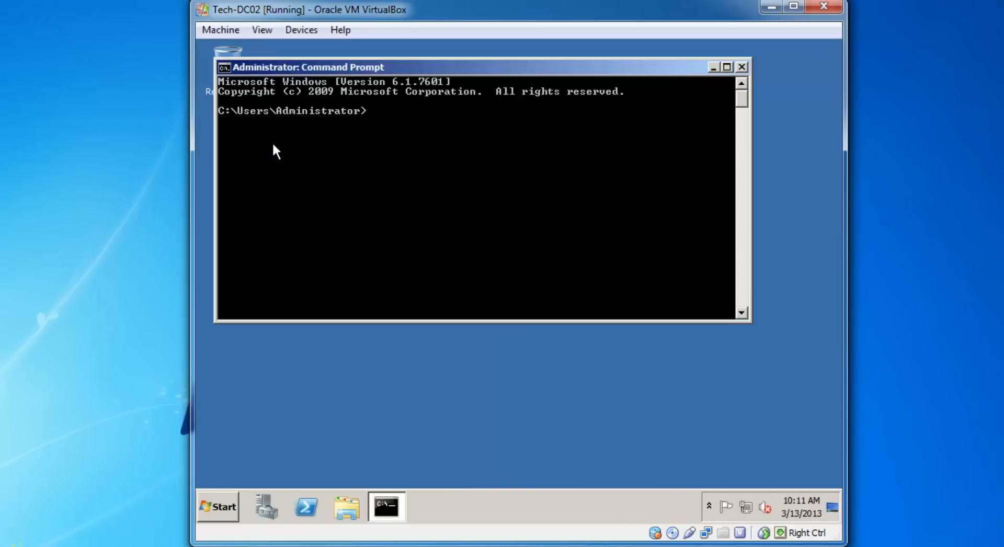
pyautogui.write('dcpromo')
pyautogui.click(741, 67)
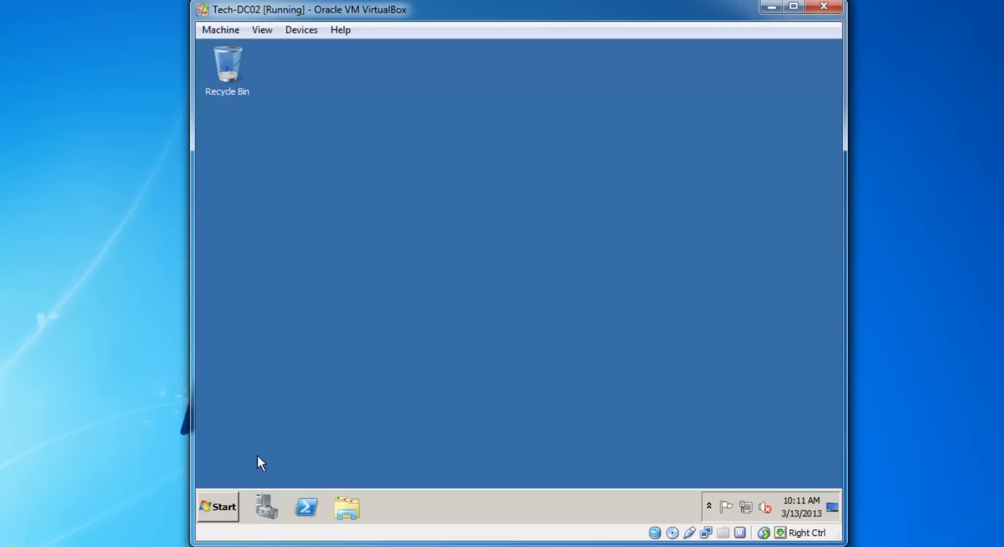
pyautogui.click(220, 509)
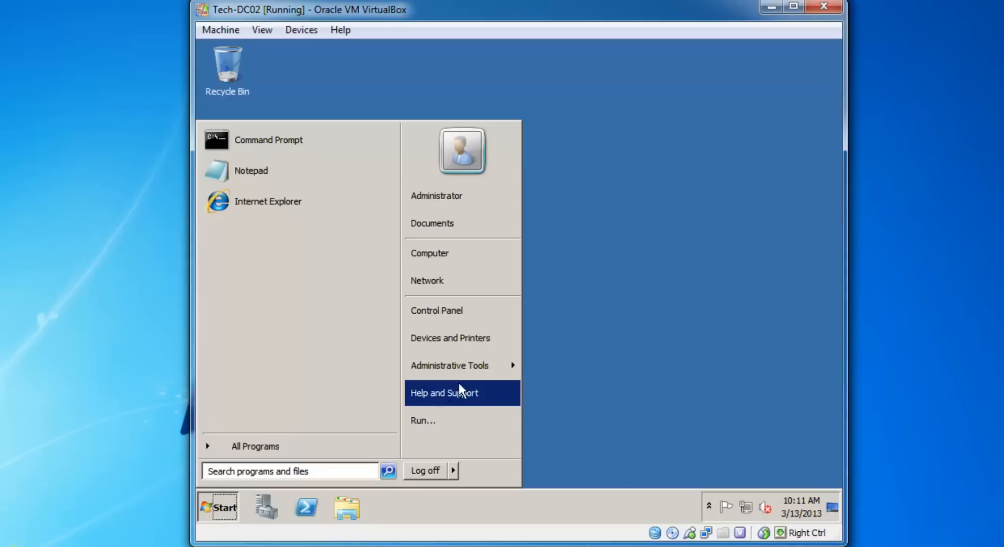
pyautogui.click(643, 367)
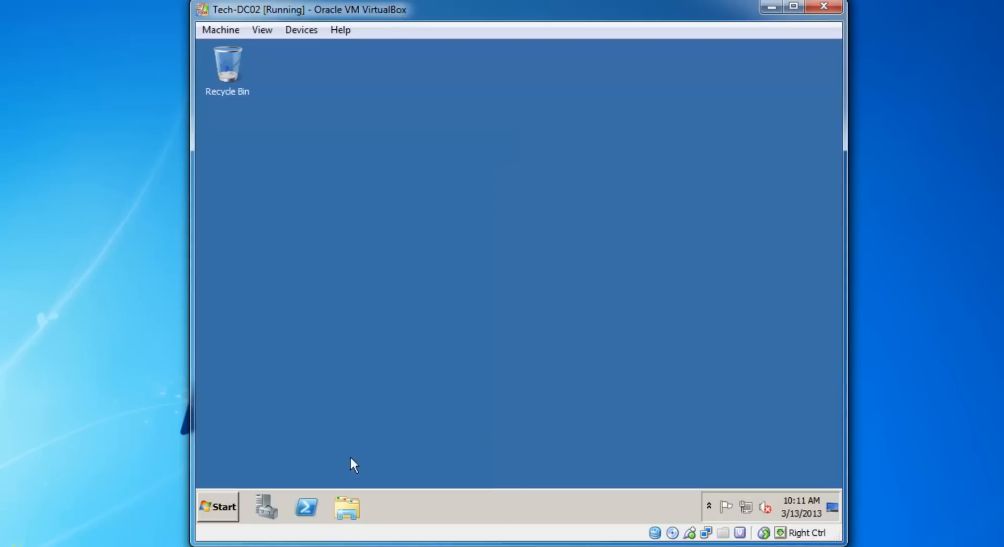
pyautogui.click(269, 506)
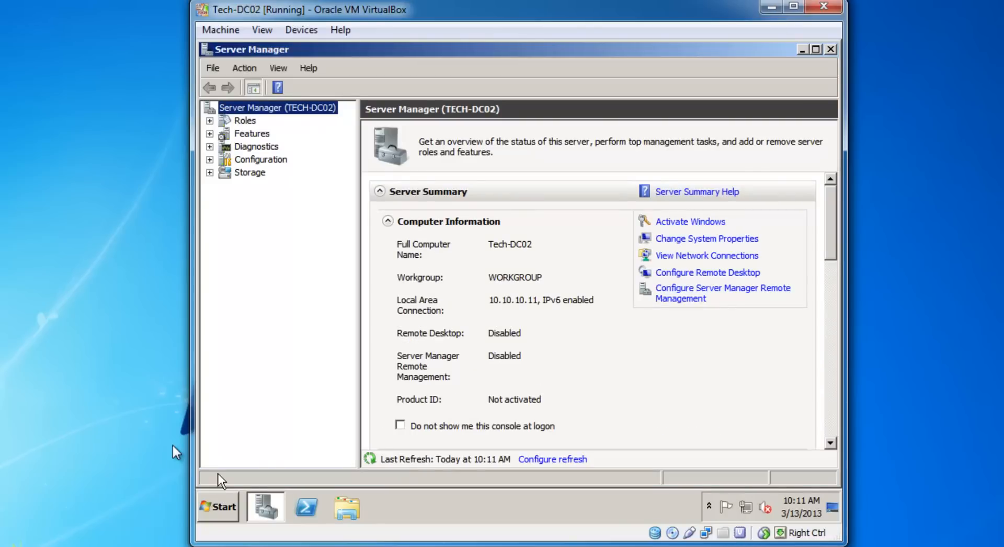
# Show TECH-DC02's Roles page, which reports 0 of 17 roles installed.
pyautogui.click(244, 121)
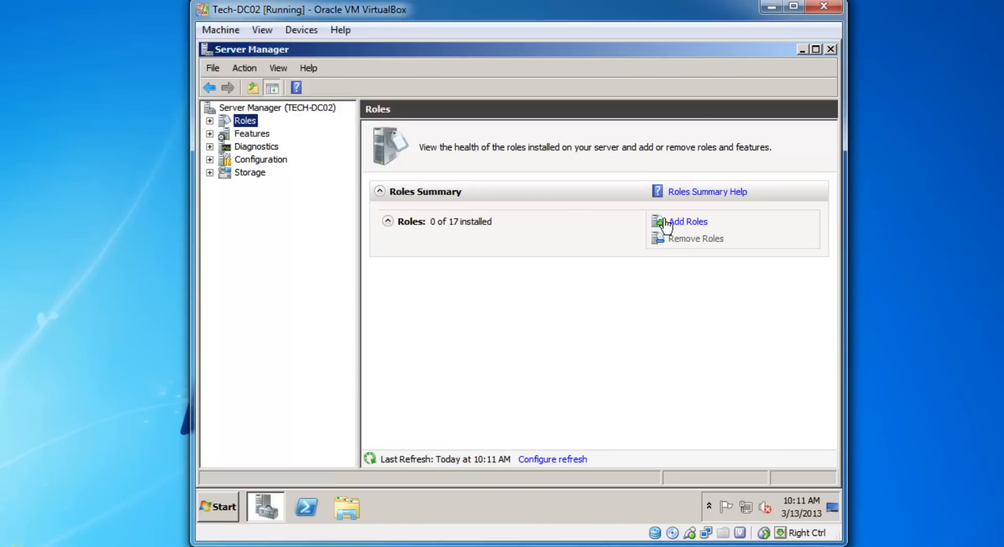
# Select Active Directory Domain Services in the Add Roles Wizard and advance to confirmation.
pyautogui.click(682, 221)
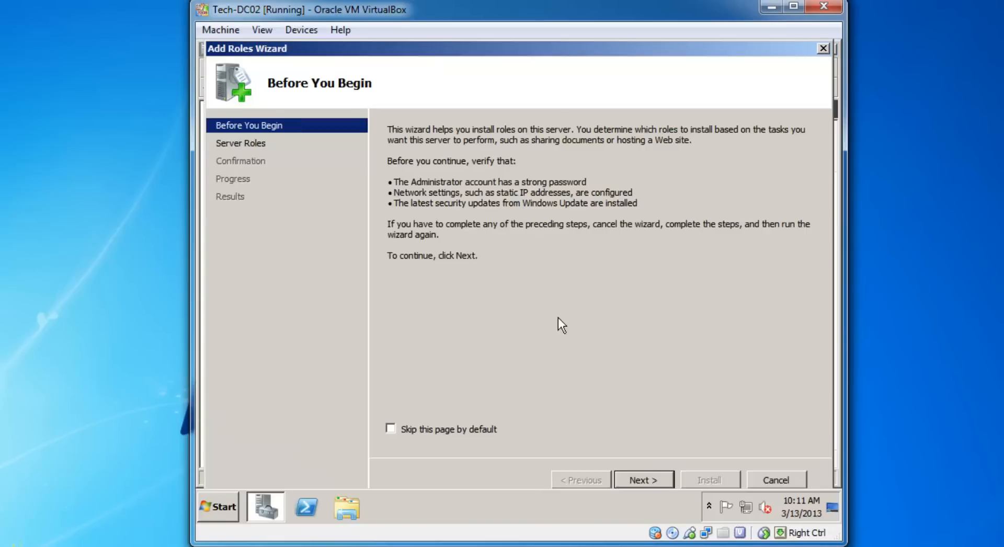
pyautogui.click(635, 476)
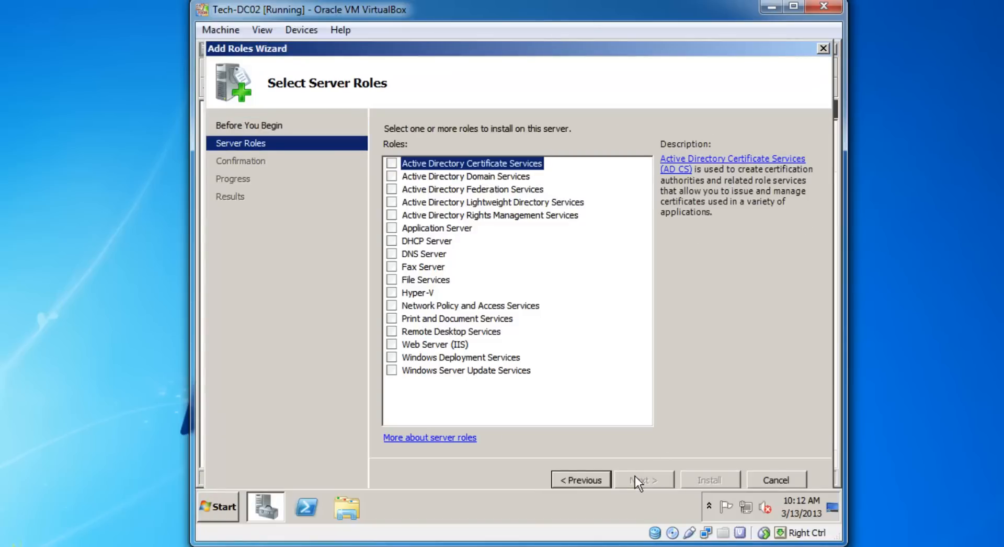
pyautogui.click(391, 177)
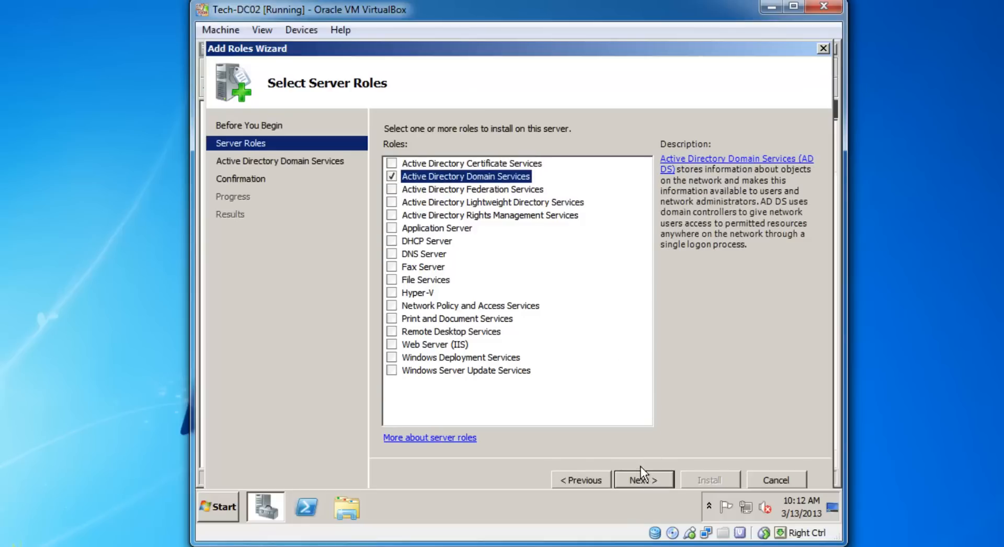
pyautogui.click(639, 480)
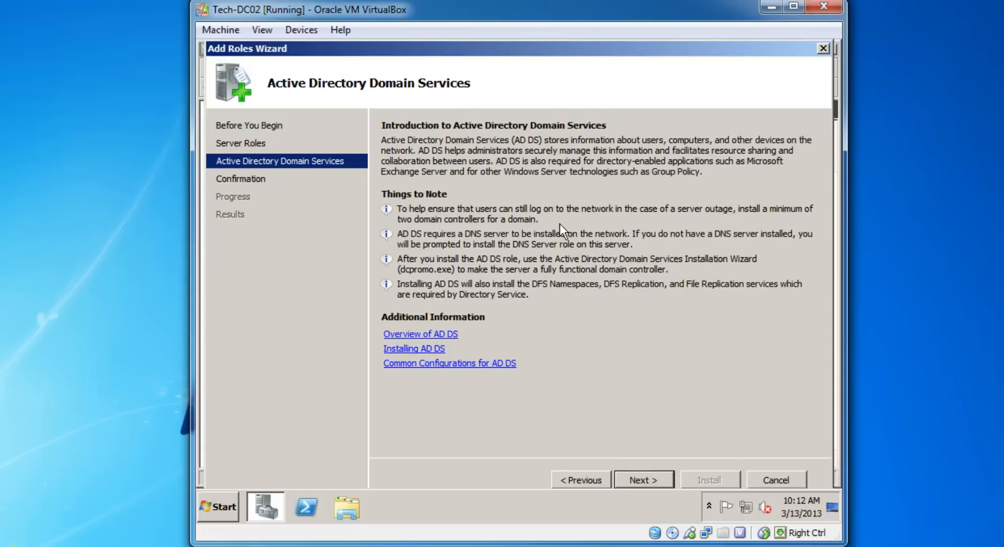
pyautogui.click(649, 477)
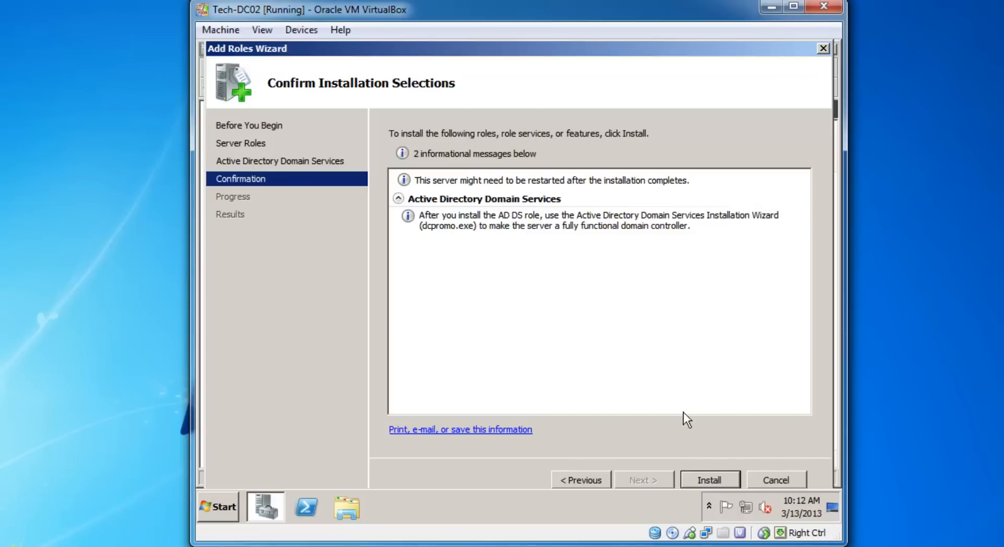
# Install Active Directory Domain Services and close the wizard once installation succeeds.
pyautogui.click(709, 478)
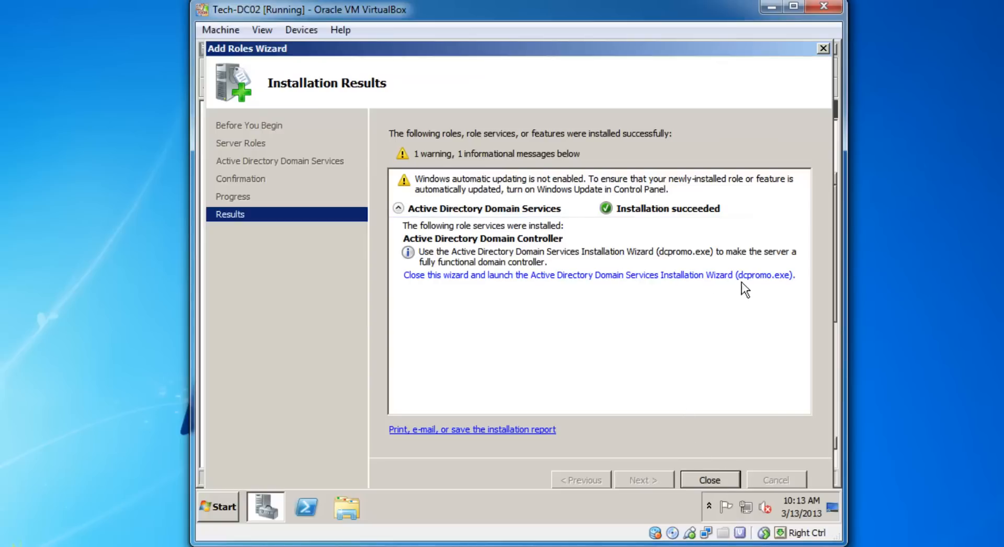
pyautogui.click(701, 482)
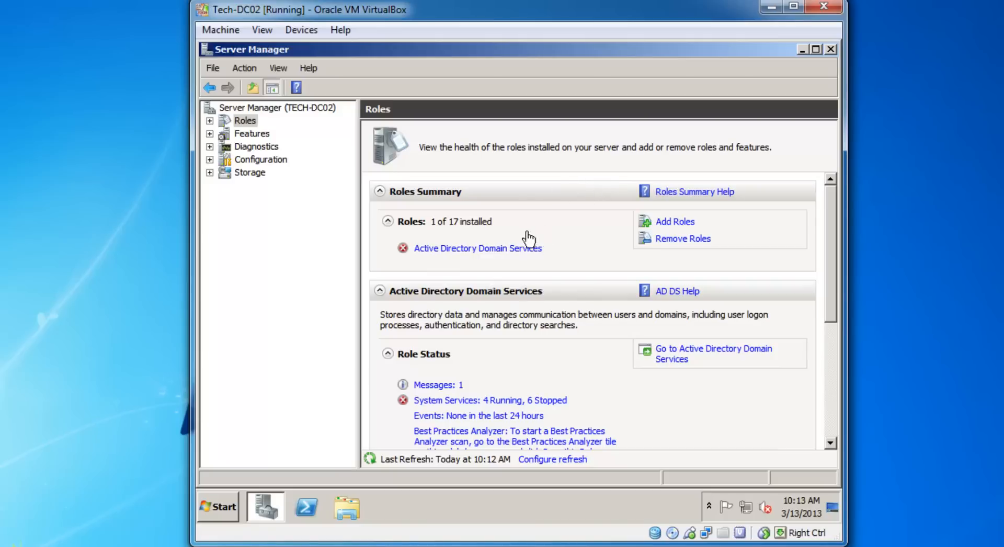
# Open the Active Directory Domain Services role page and try its dcpromo.exe link.
pyautogui.click(510, 250)
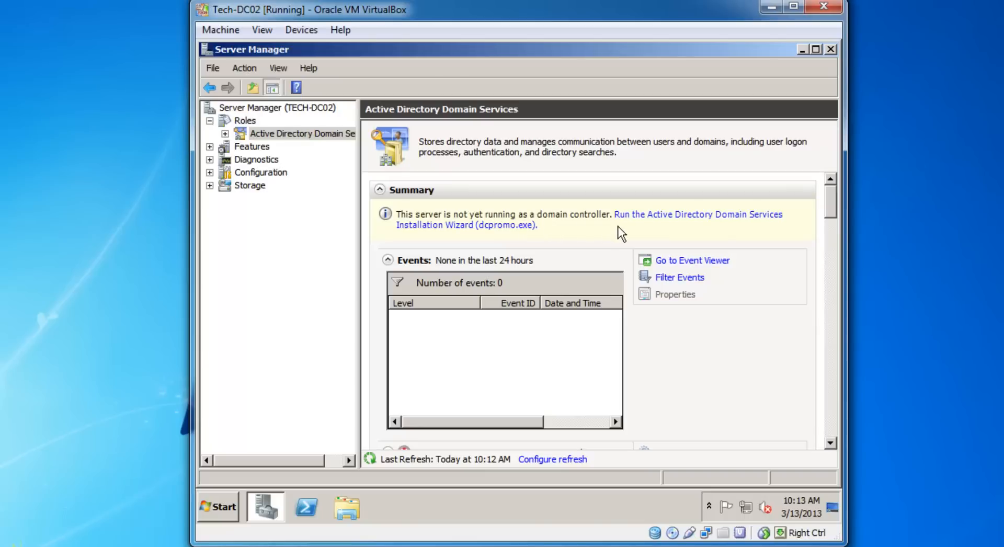
pyautogui.click(498, 227)
# Run dcpromo from an administrator command prompt and advance past the wizard's Welcome page.
pyautogui.click(214, 515)
pyautogui.click(275, 150)
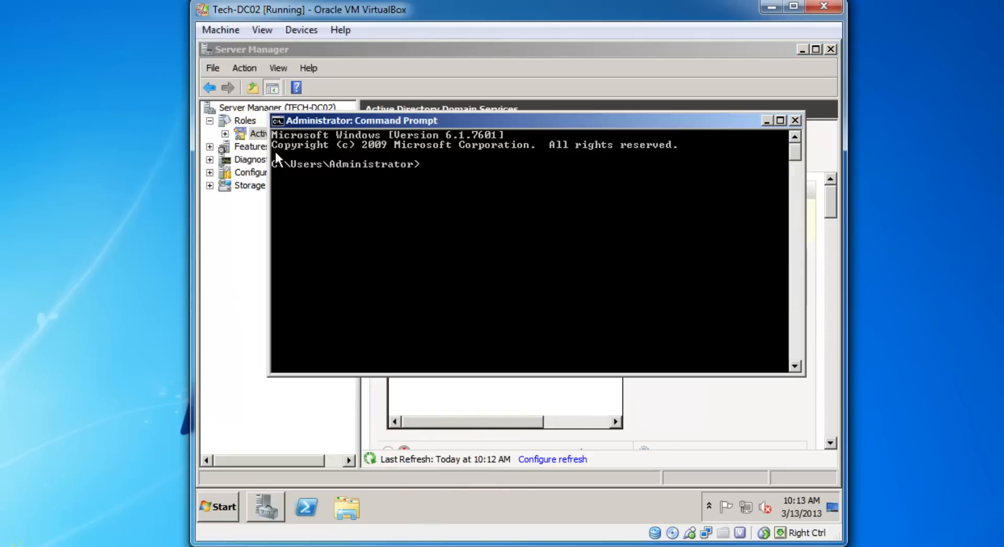
pyautogui.write('d')
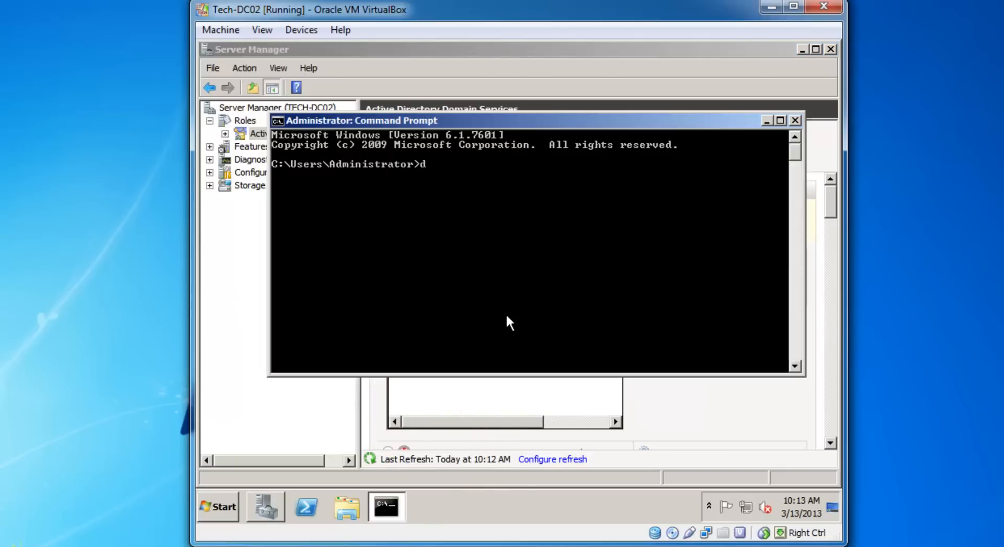
pyautogui.write('cpromo')
pyautogui.press('Return')
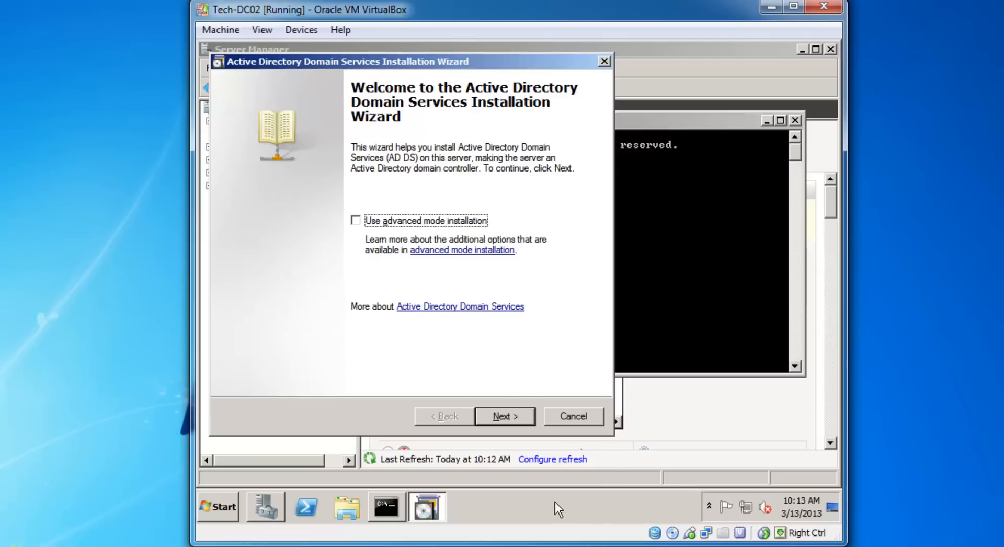
pyautogui.click(504, 416)
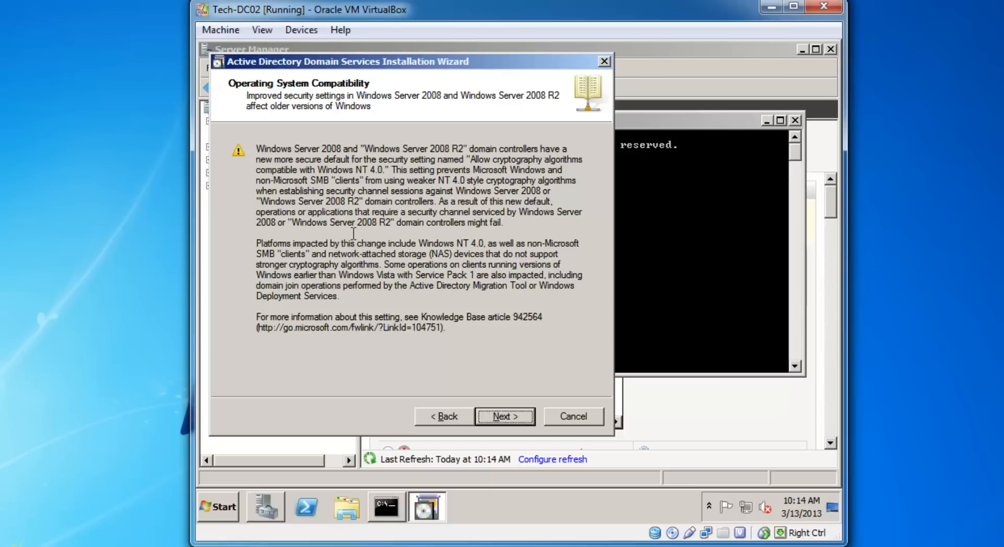
# Choose Existing forest, then Add a domain controller to an existing domain.
pyautogui.click(500, 415)
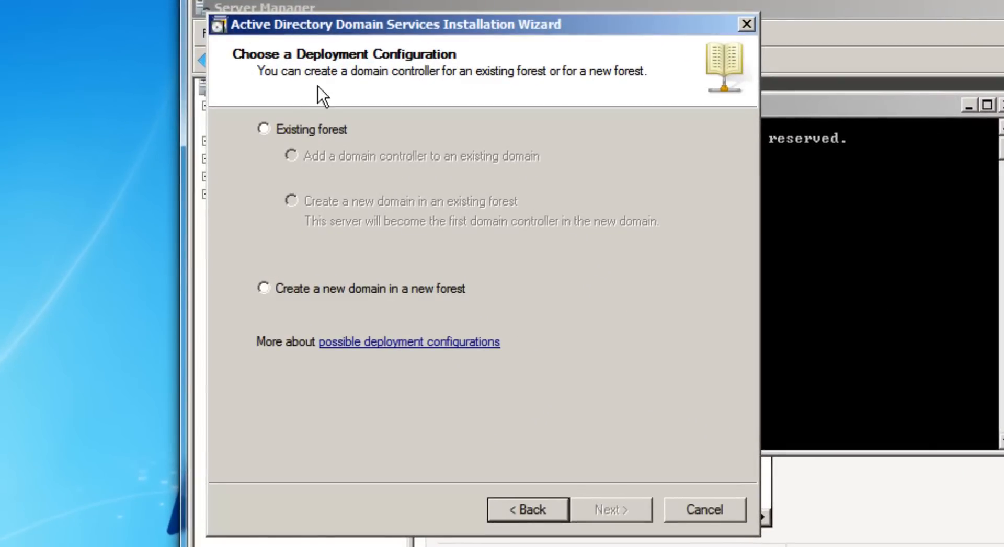
pyautogui.click(268, 131)
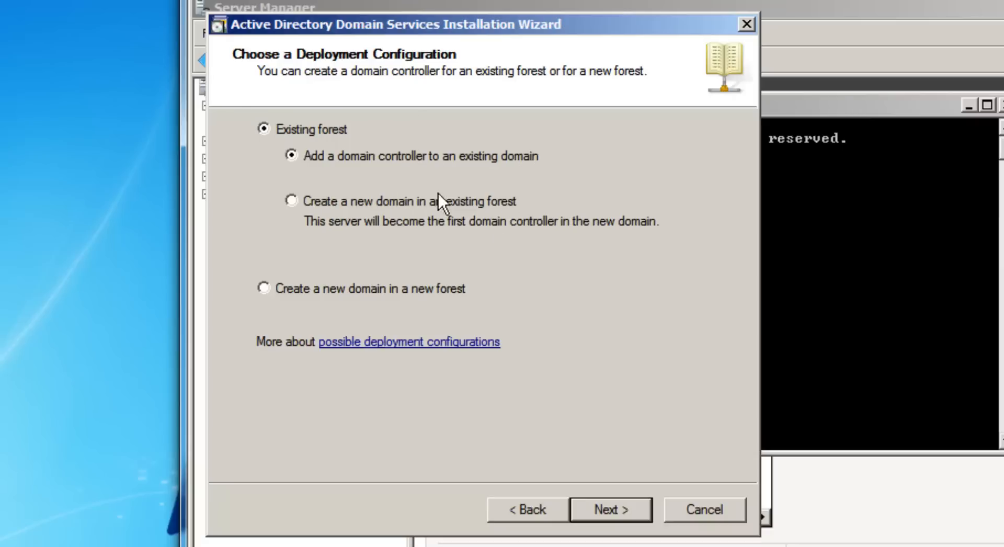
pyautogui.click(406, 205)
pyautogui.click(292, 156)
# Target the tech.net forest using the tech.net administrator account and its password as alternate credentials.
pyautogui.click(613, 511)
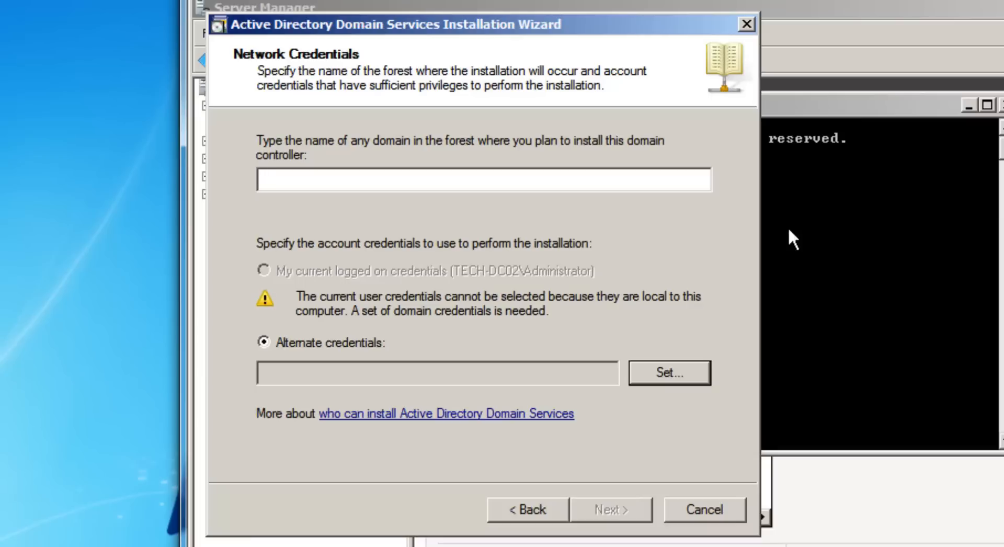
pyautogui.write('tech.net')
pyautogui.click(668, 374)
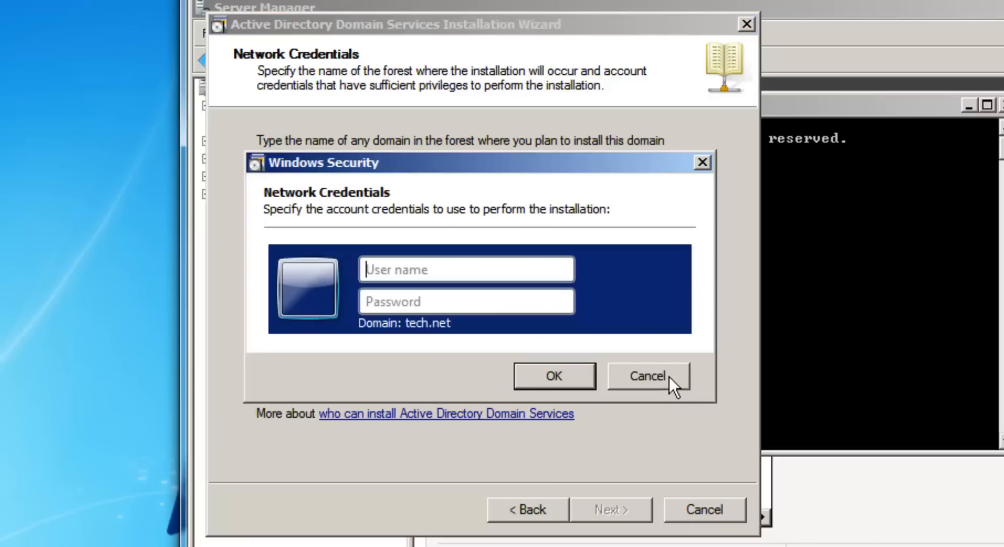
pyautogui.click(486, 269)
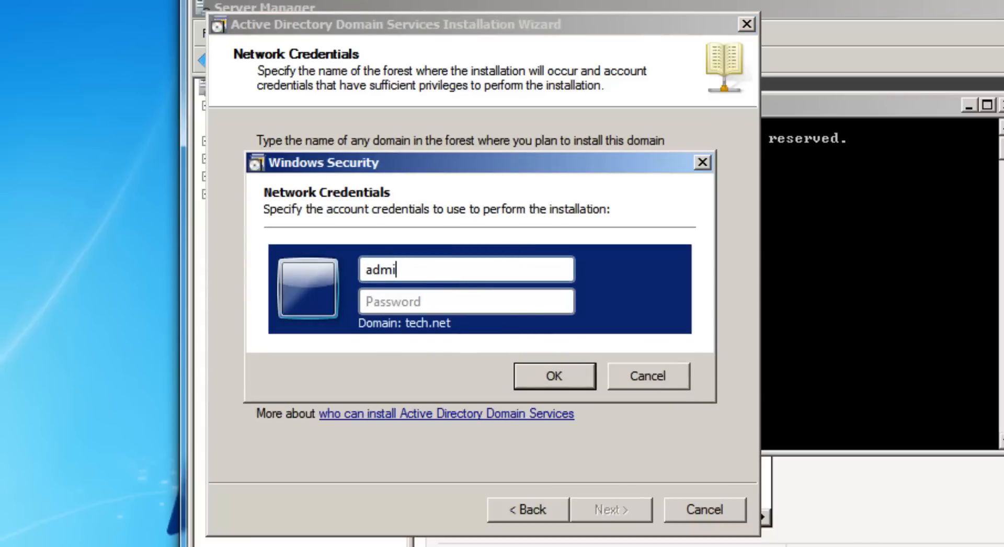
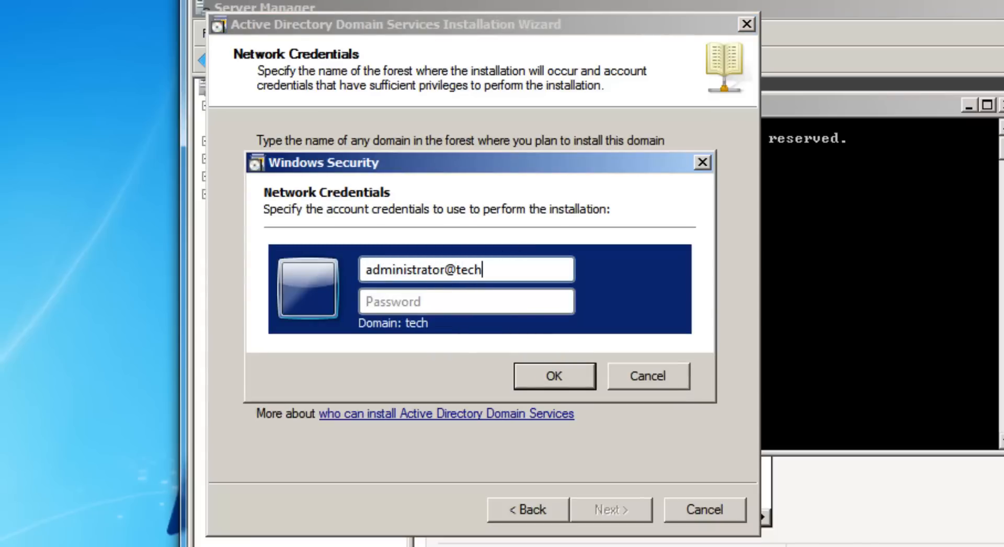
pyautogui.press('Tab')
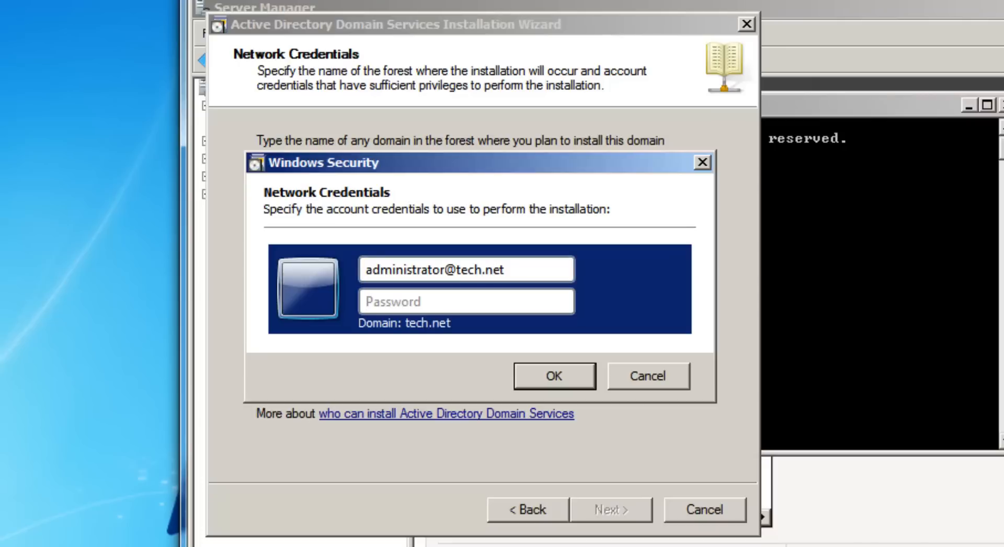
pyautogui.write('•••••••••')
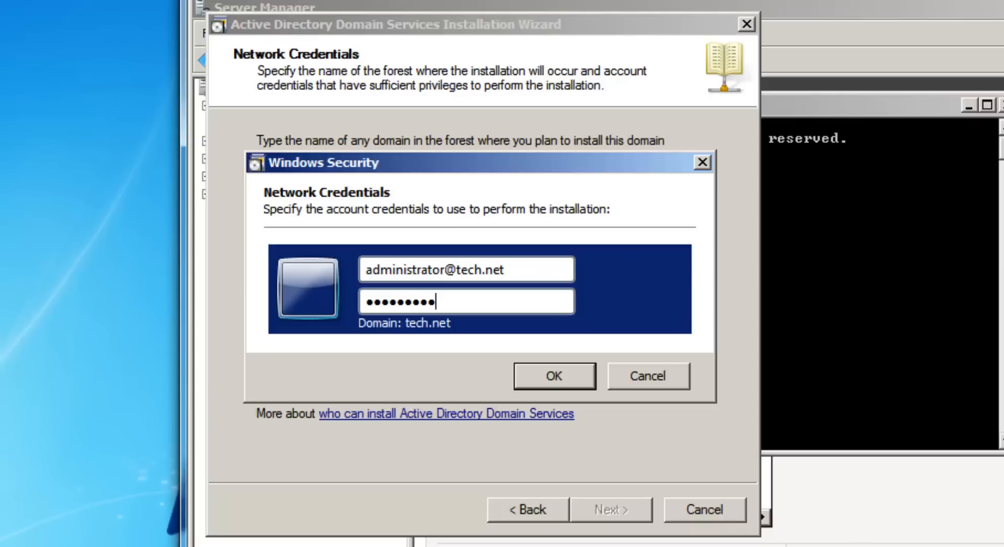
pyautogui.press('BackSpace')
pyautogui.press('BackSpace')
pyautogui.press('BackSpace')
pyautogui.press('BackSpace')
pyautogui.press('BackSpace')
pyautogui.press('BackSpace')
pyautogui.press('BackSpace')
pyautogui.press('BackSpace')
pyautogui.press('BackSpace')
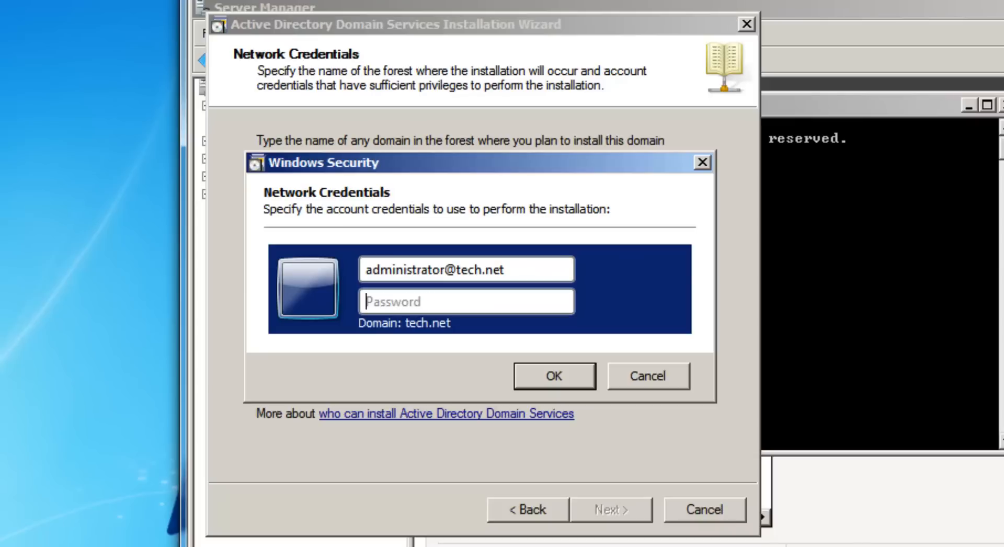
pyautogui.write('•••••••••')
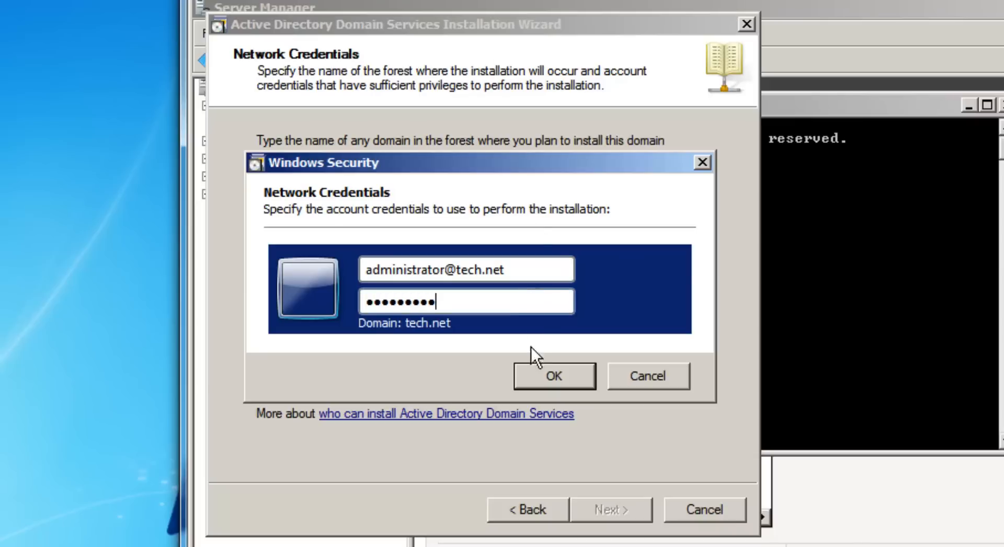
pyautogui.click(543, 374)
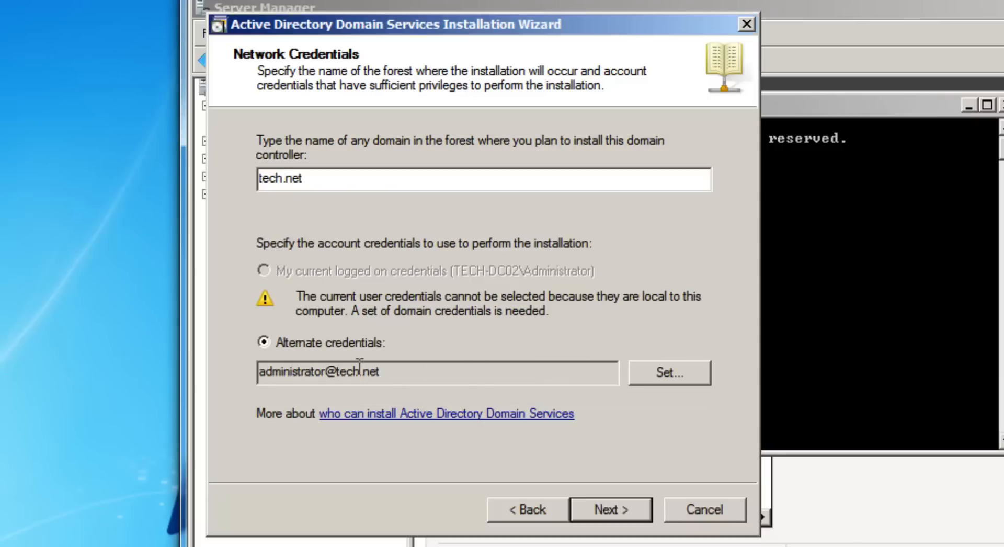
# Accept tech.net as the domain and Default-First-Site-Name as the site.
pyautogui.click(634, 513)
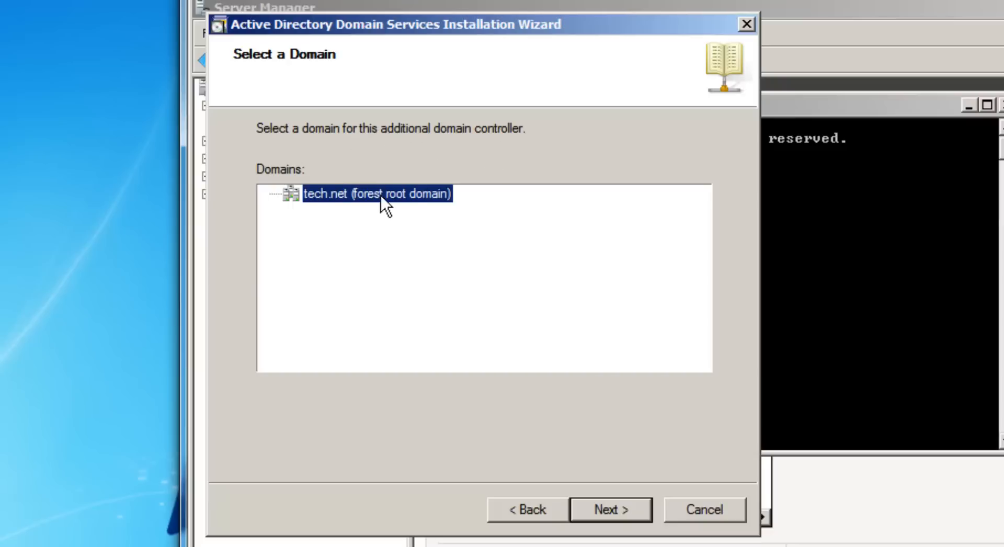
pyautogui.click(626, 503)
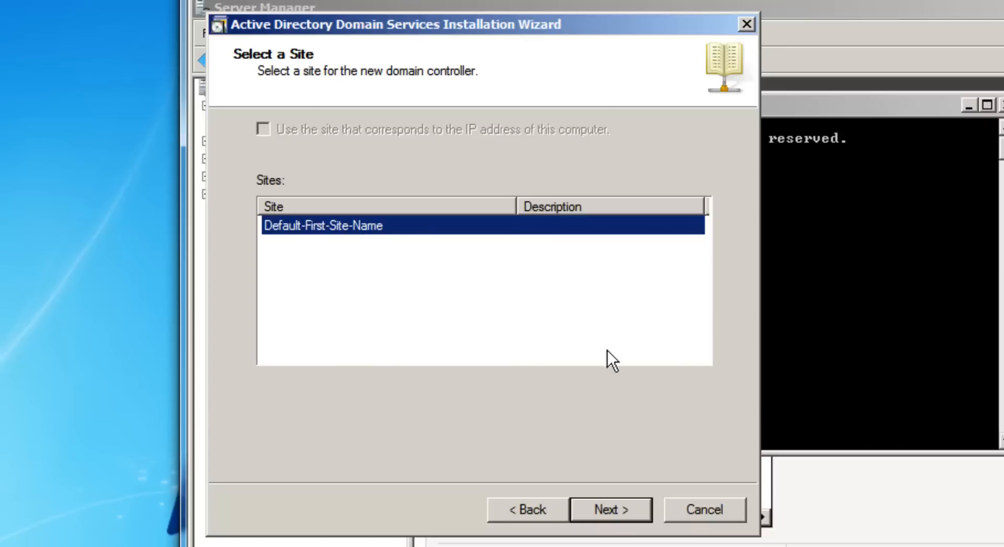
pyautogui.click(616, 518)
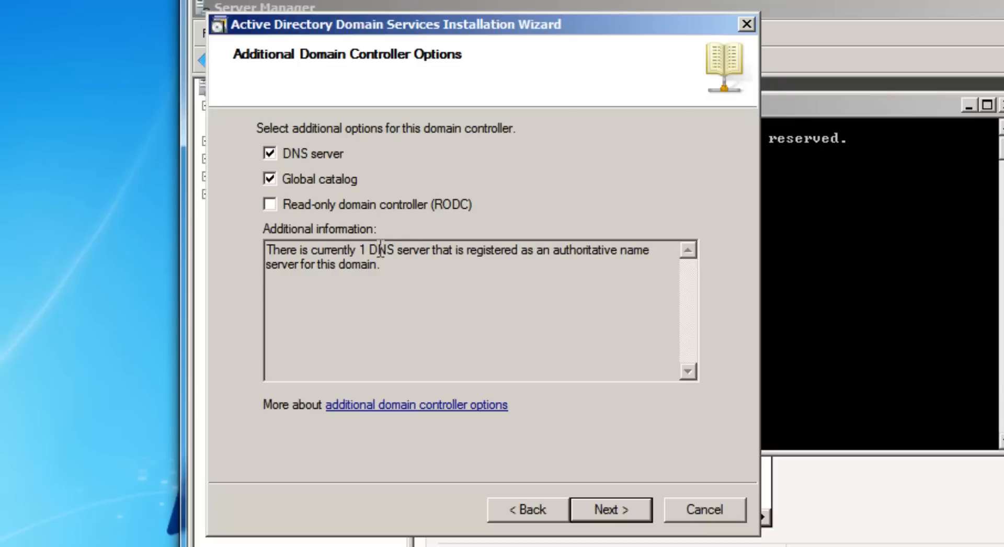
# Keep DNS server and Global catalog checked and accept the DNS delegation warning.
pyautogui.moveTo(359, 249); pyautogui.dragTo(337, 267)
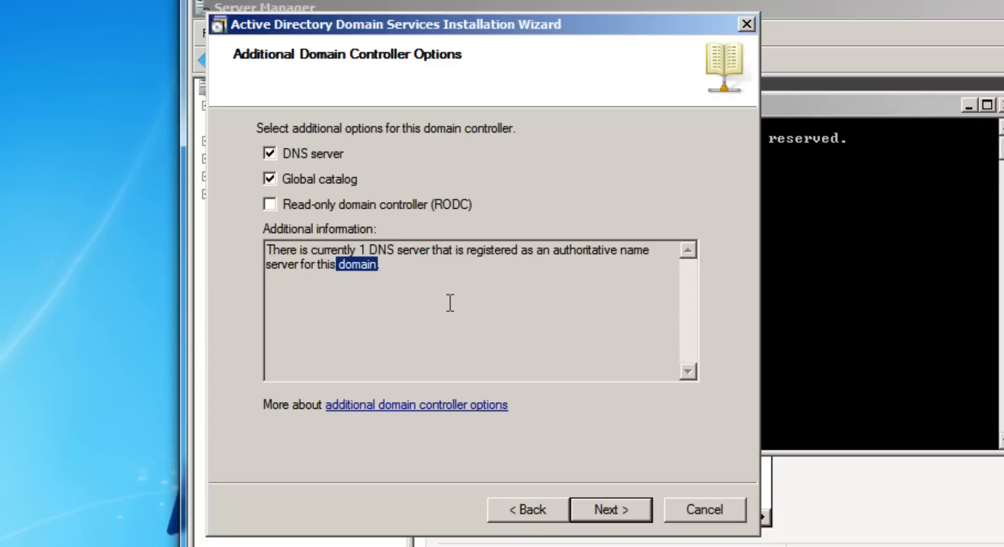
pyautogui.click(494, 373)
pyautogui.click(605, 498)
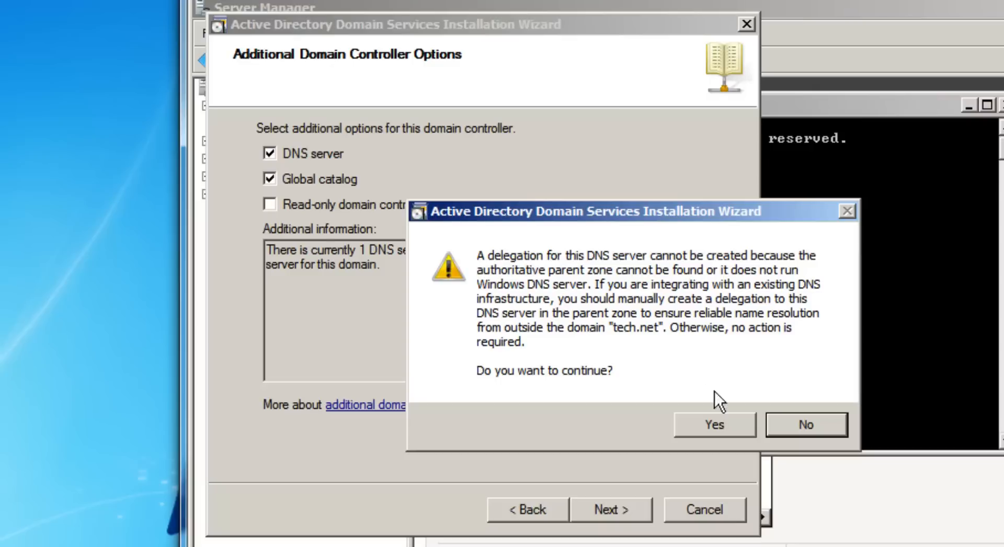
pyautogui.click(712, 424)
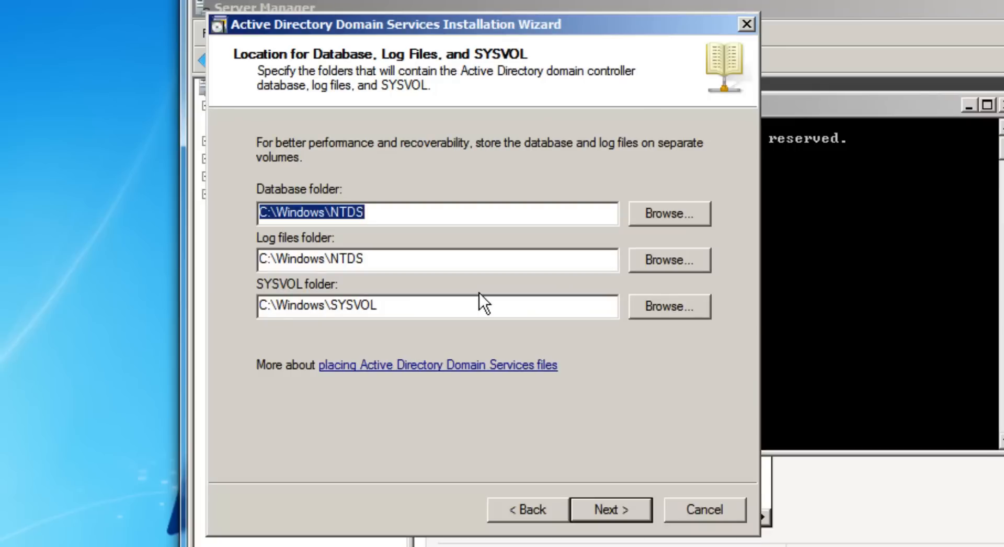
pyautogui.moveTo(408, 306); pyautogui.dragTo(263, 264)
pyautogui.moveTo(268, 212); pyautogui.dragTo(256, 214)
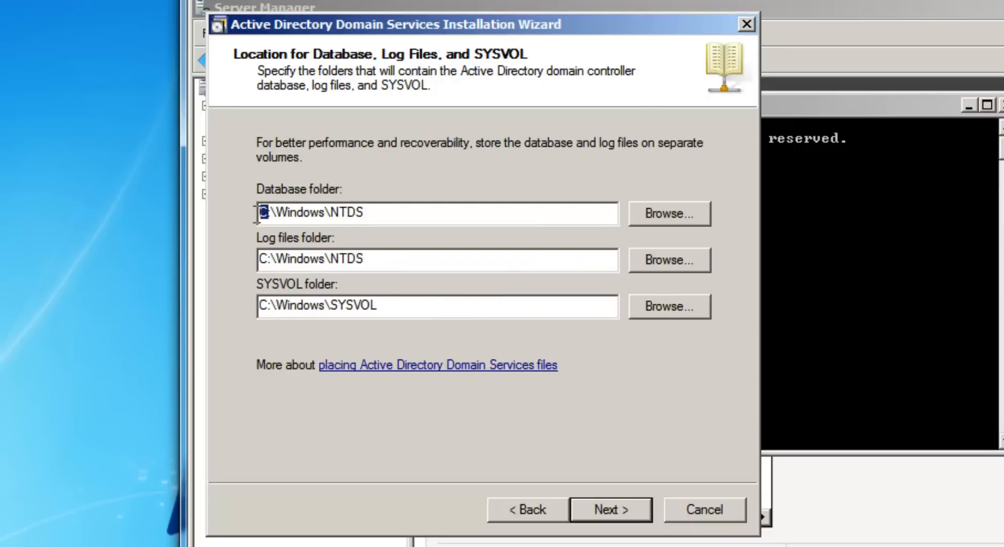
pyautogui.moveTo(268, 258); pyautogui.dragTo(263, 260)
pyautogui.moveTo(267, 304); pyautogui.dragTo(262, 305)
pyautogui.moveTo(269, 211); pyautogui.dragTo(263, 213)
pyautogui.moveTo(269, 259); pyautogui.dragTo(263, 259)
pyautogui.moveTo(269, 304); pyautogui.dragTo(253, 305)
pyautogui.moveTo(268, 212); pyautogui.dragTo(249, 223)
pyautogui.press('BackSpace')
pyautogui.write('p')
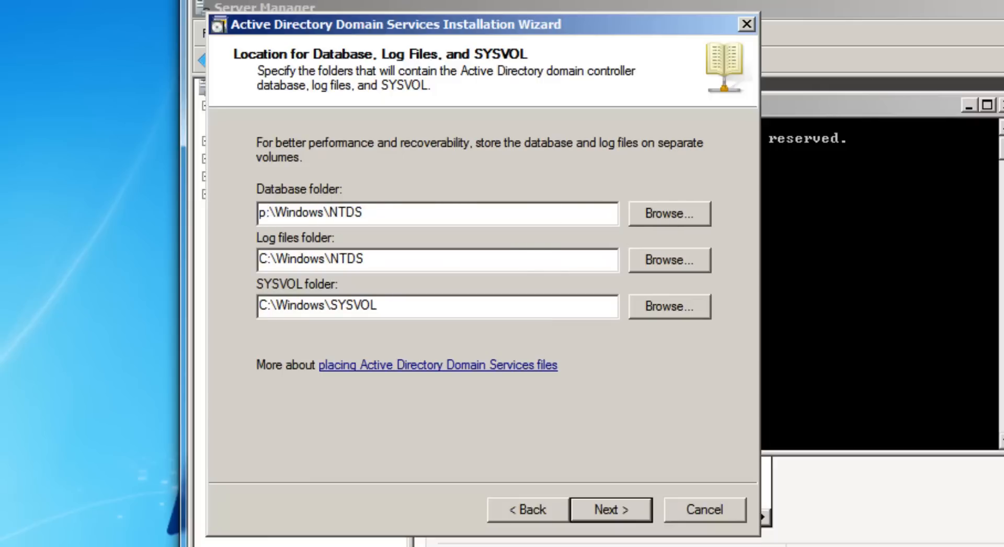
pyautogui.press('BackSpace')
pyautogui.write('PO')
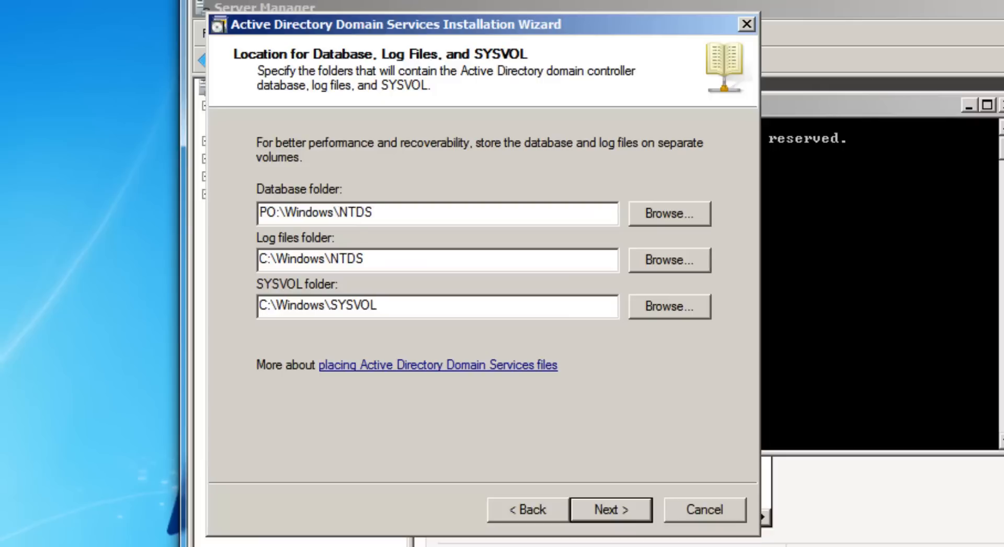
pyautogui.press('BackSpace')
pyautogui.press('BackSpace')
pyautogui.write('C')
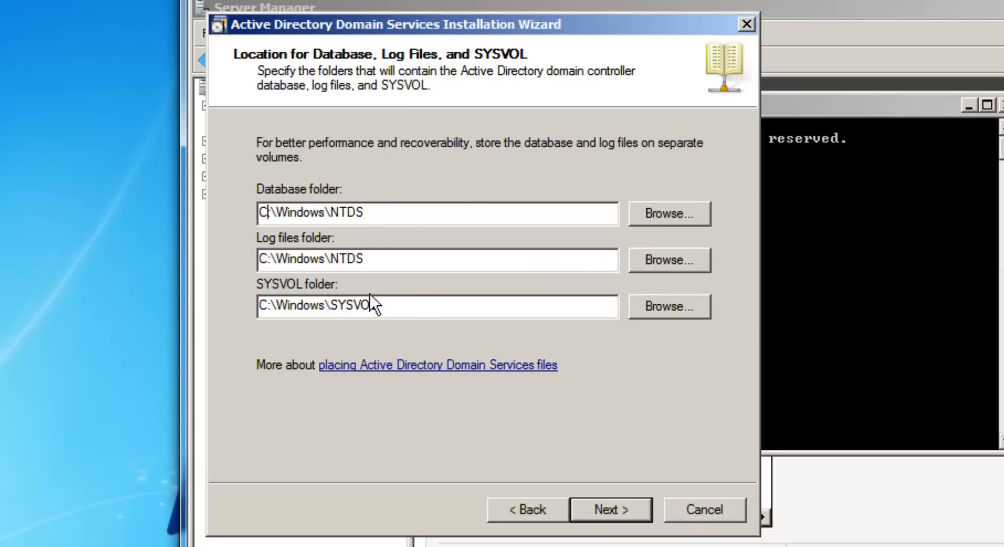
# Type the Restore Mode password in both Password and Confirm password fields.
pyautogui.click(608, 511)
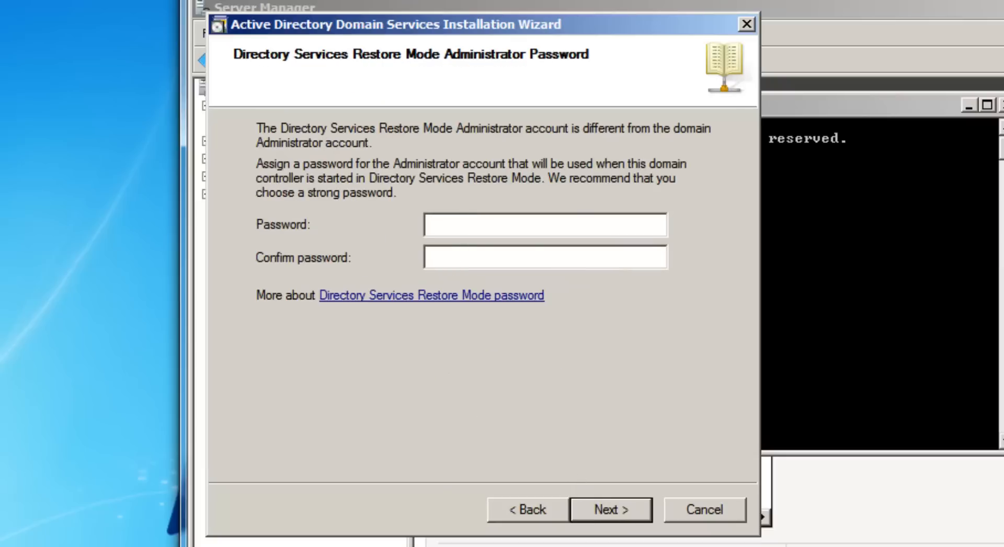
pyautogui.write('******')
pyautogui.press('BackSpace')
pyautogui.press('BackSpace')
pyautogui.press('BackSpace')
pyautogui.press('BackSpace')
pyautogui.press('BackSpace')
pyautogui.press('BackSpace')
pyautogui.write('*********')
pyautogui.press('Tab')
pyautogui.write('*********')
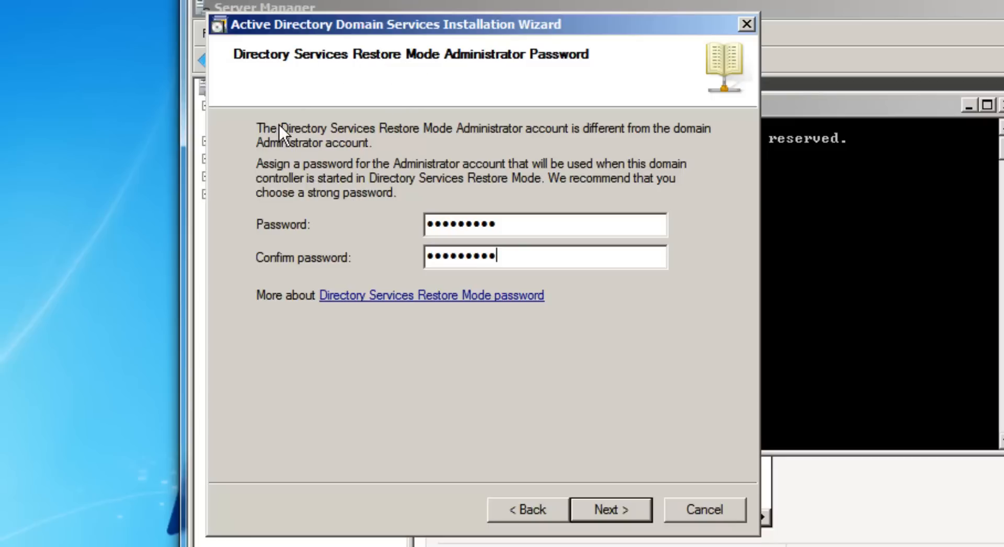
pyautogui.moveTo(507, 223); pyautogui.dragTo(397, 234)
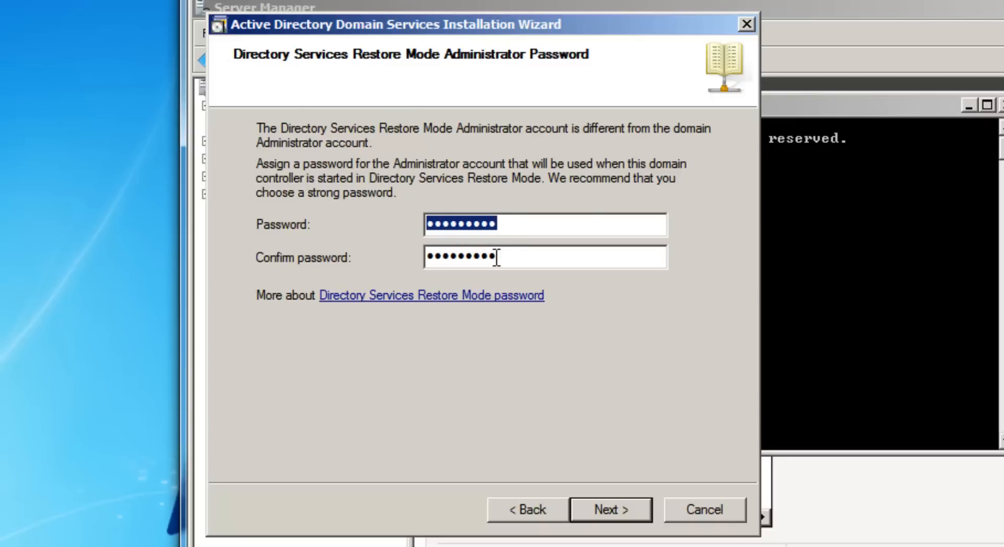
pyautogui.moveTo(497, 256); pyautogui.dragTo(418, 263)
pyautogui.moveTo(499, 256); pyautogui.dragTo(415, 273)
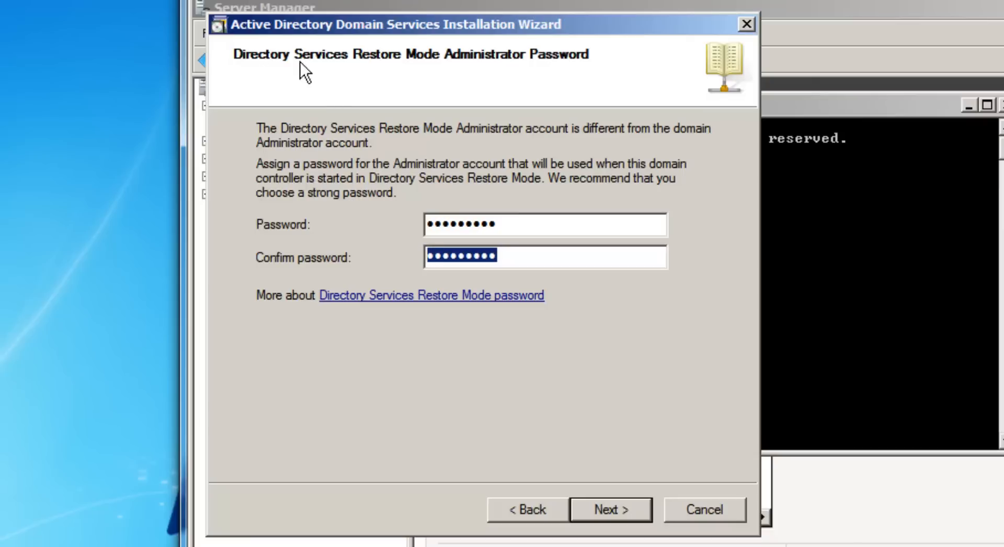
pyautogui.click(511, 232)
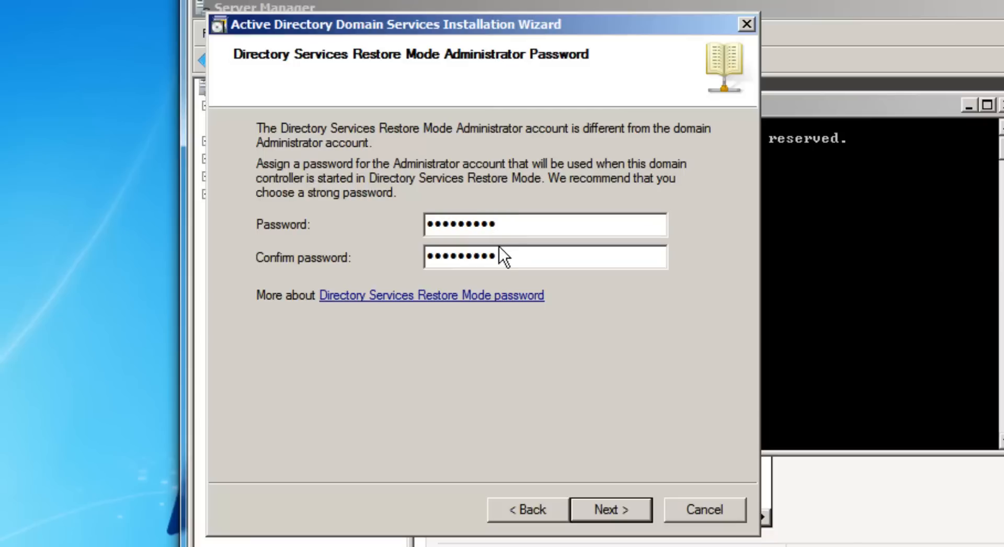
pyautogui.doubleClick(501, 222)
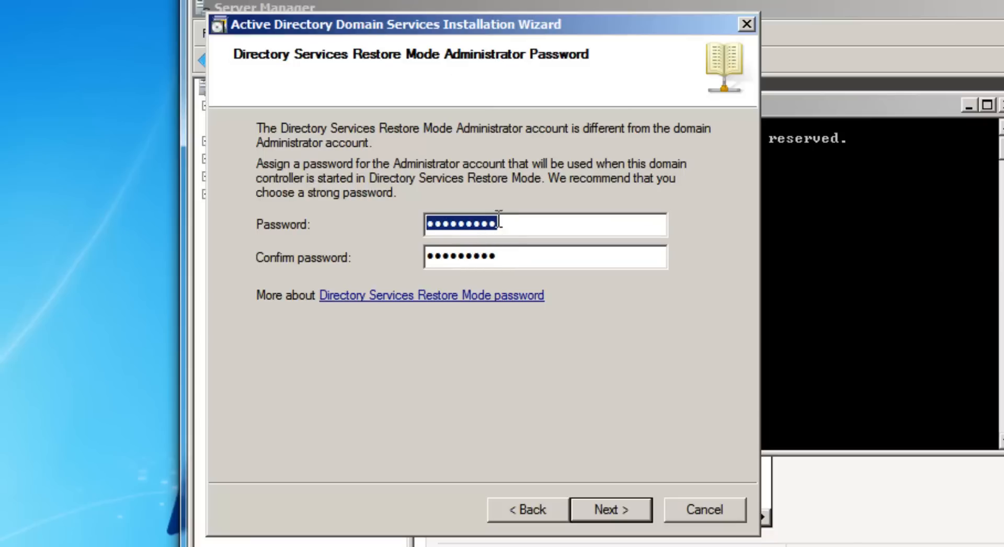
pyautogui.click(500, 256)
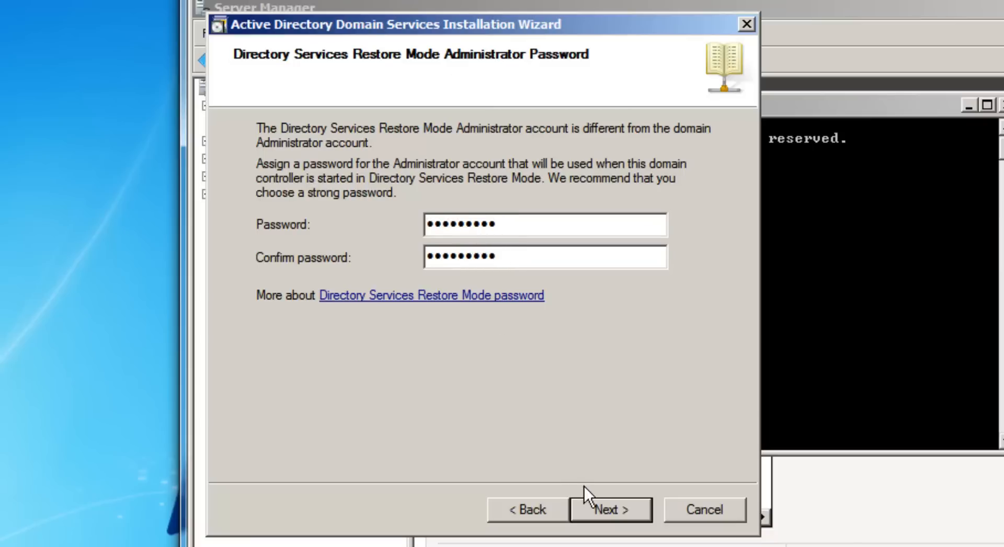
# Start the promotion from the Summary page with Reboot on completion checked.
pyautogui.click(606, 504)
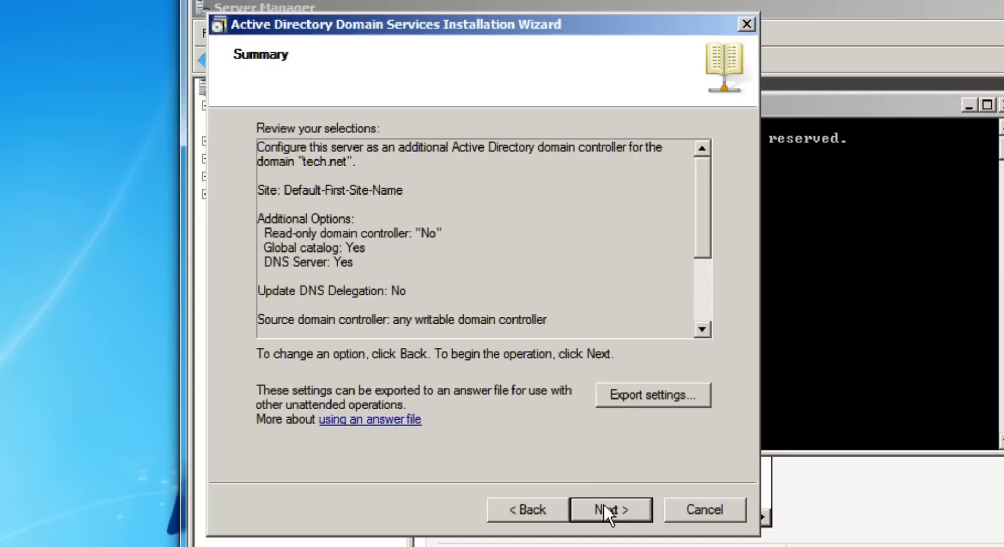
pyautogui.click(603, 507)
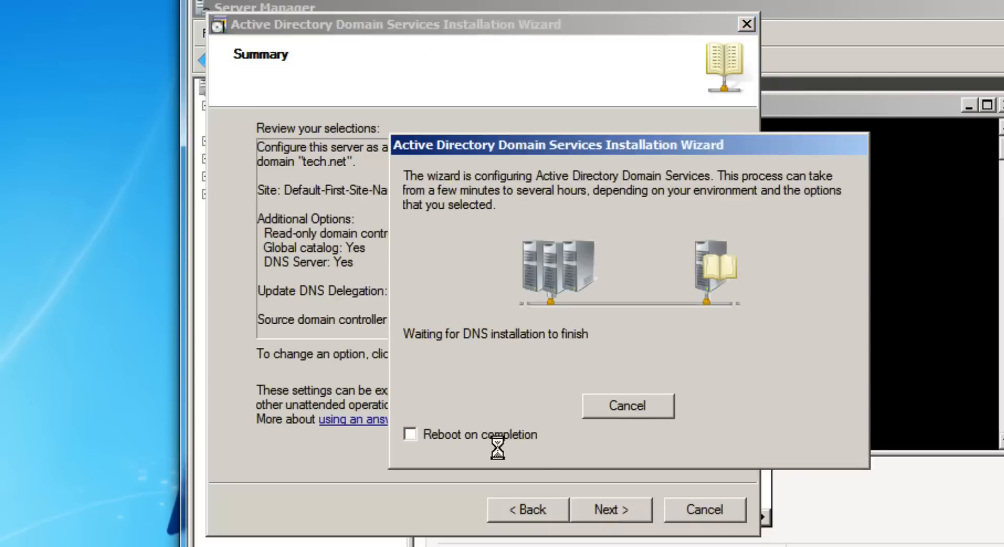
pyautogui.click(418, 435)
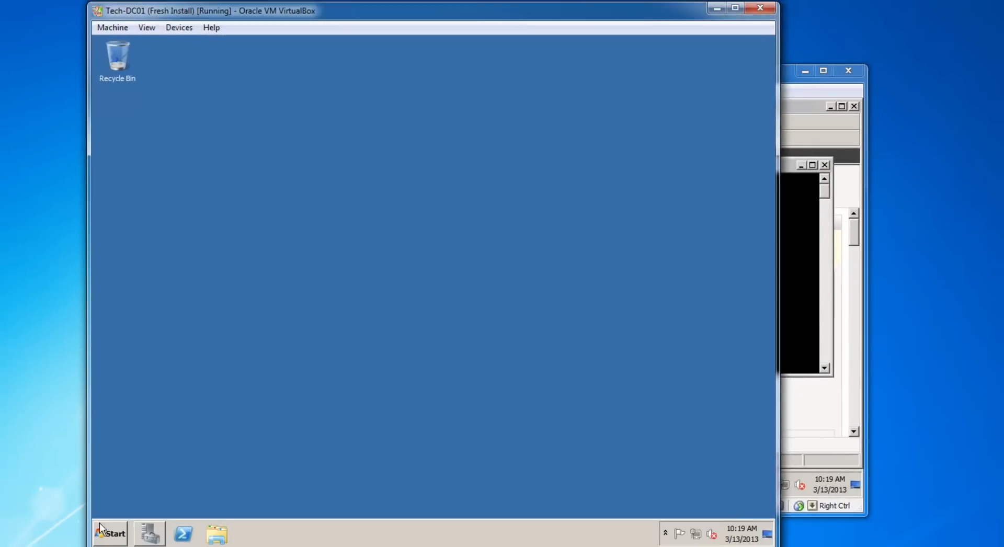
# Open ADUC on Tech-DC01 and view Domain Controllers, which lists only TECH-DC01.
pyautogui.click(110, 533)
pyautogui.click(147, 312)
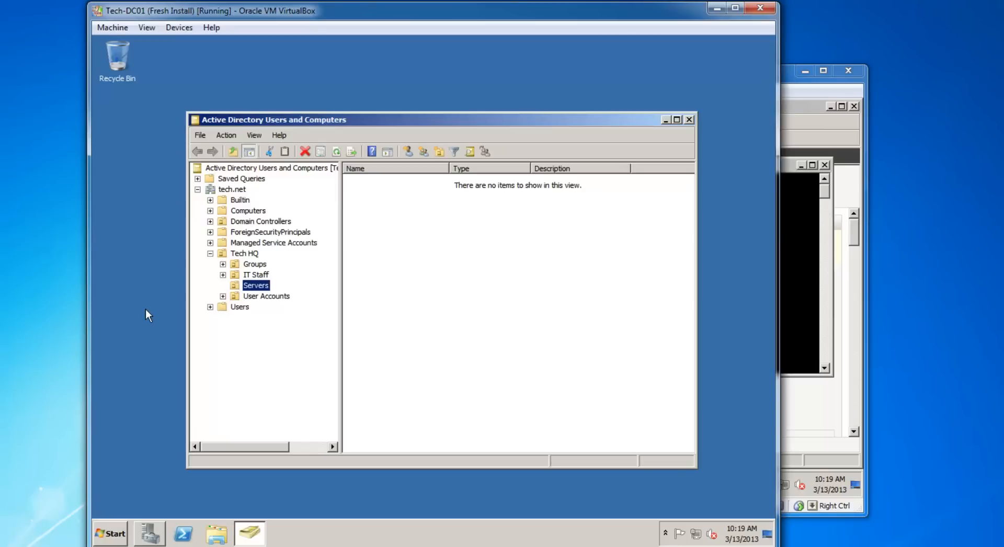
pyautogui.click(211, 253)
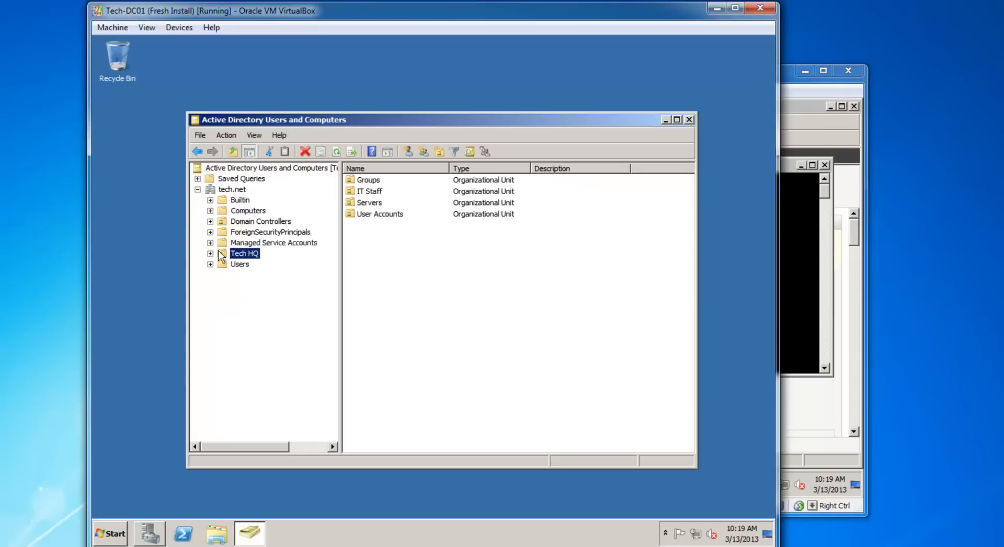
pyautogui.click(245, 212)
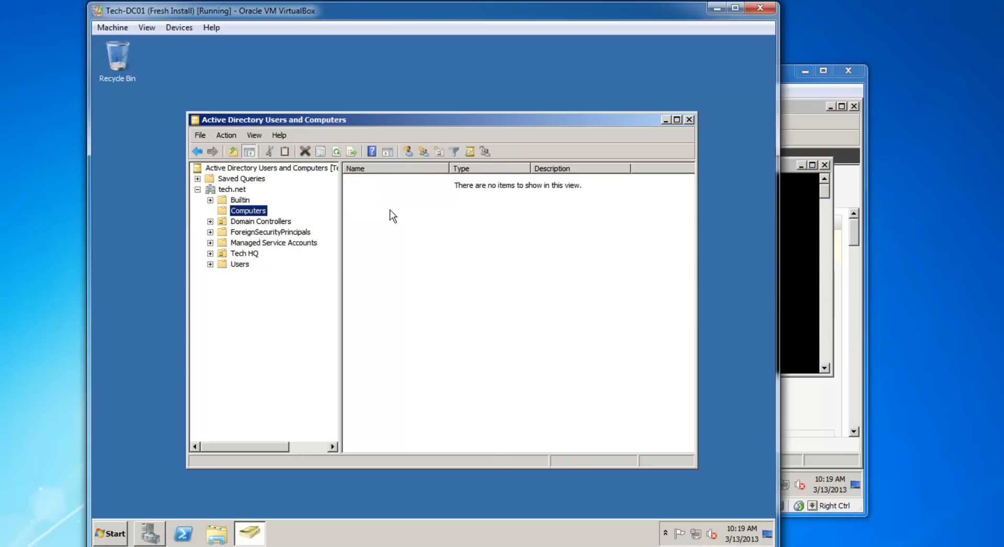
pyautogui.moveTo(377, 198); pyautogui.dragTo(650, 413)
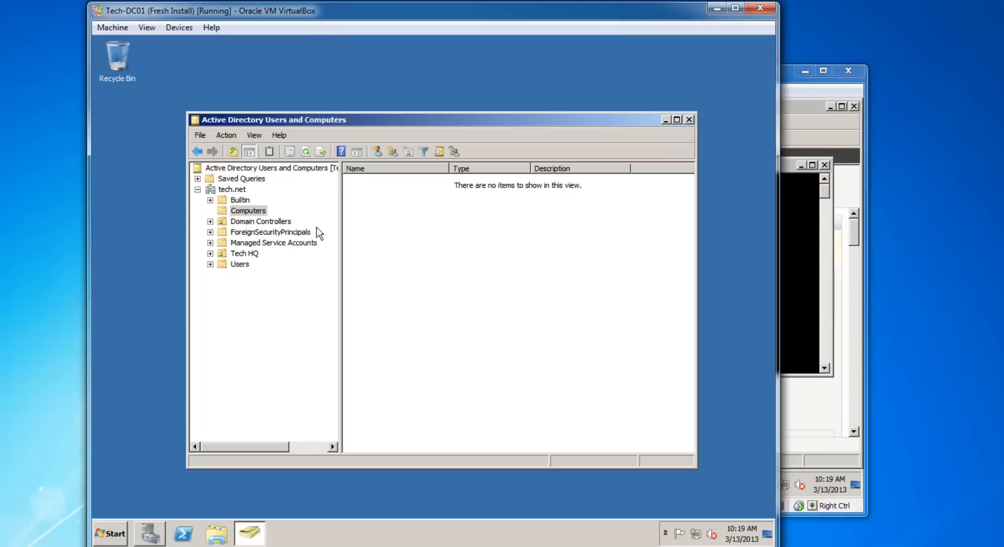
pyautogui.click(276, 221)
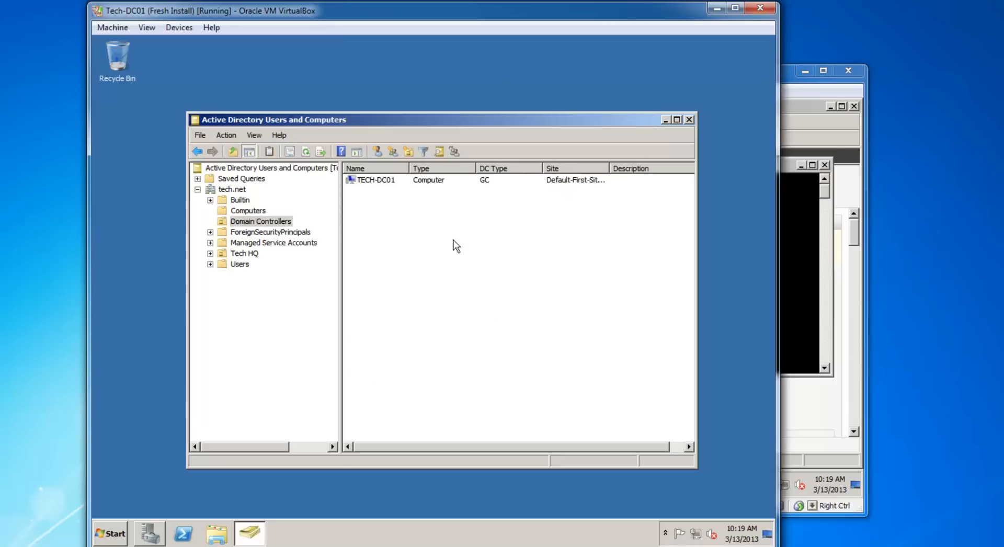
pyautogui.moveTo(358, 197); pyautogui.dragTo(591, 245)
pyautogui.click(359, 180)
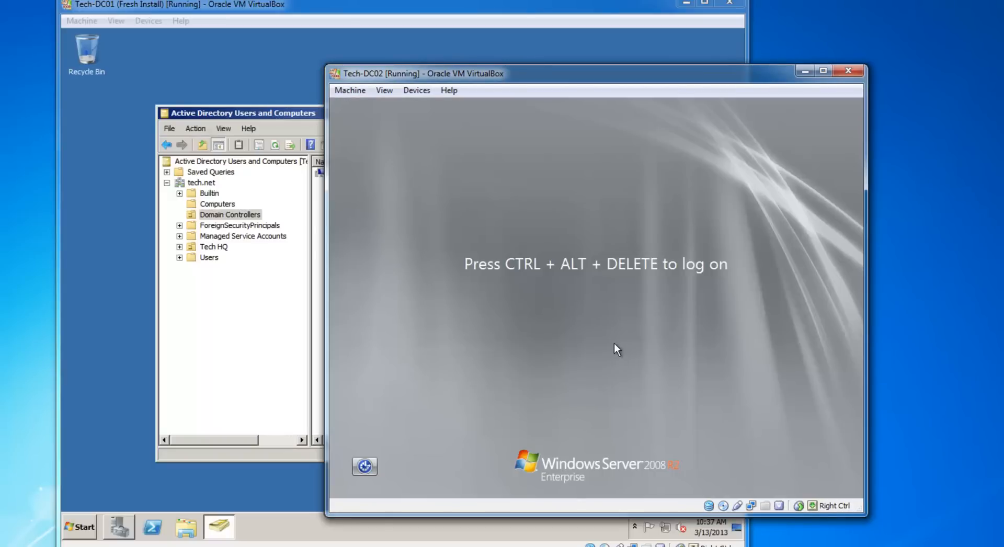
# Send Ctrl-Alt-Del to Tech-DC02 and dismiss the failed local Administrator logon error.
pyautogui.moveTo(557, 75); pyautogui.dragTo(546, 65)
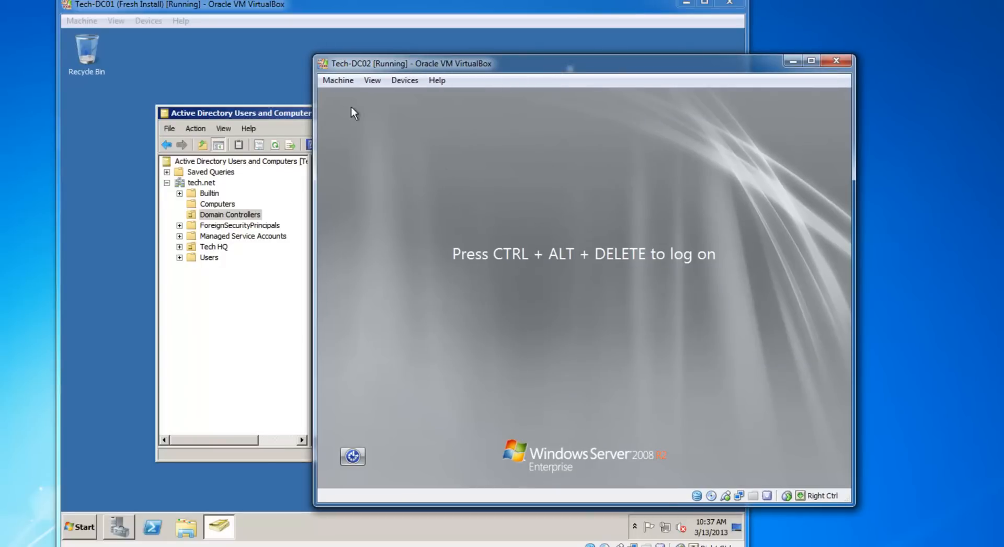
pyautogui.click(338, 80)
pyautogui.click(360, 179)
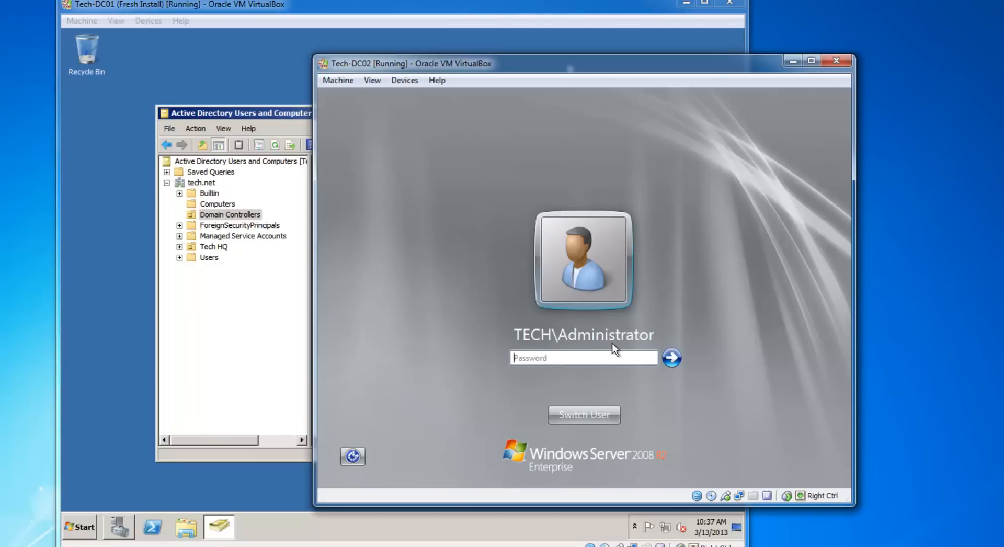
pyautogui.click(670, 361)
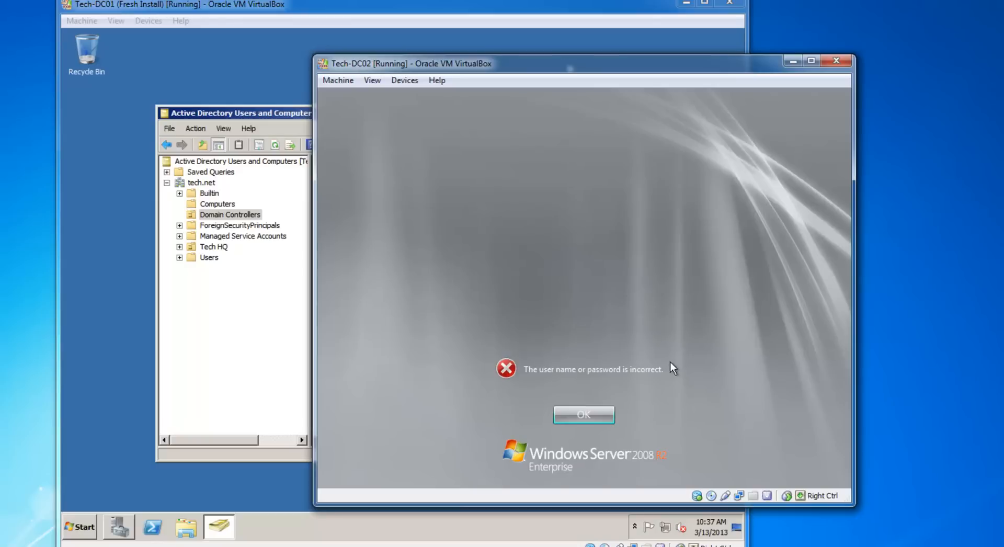
pyautogui.click(588, 411)
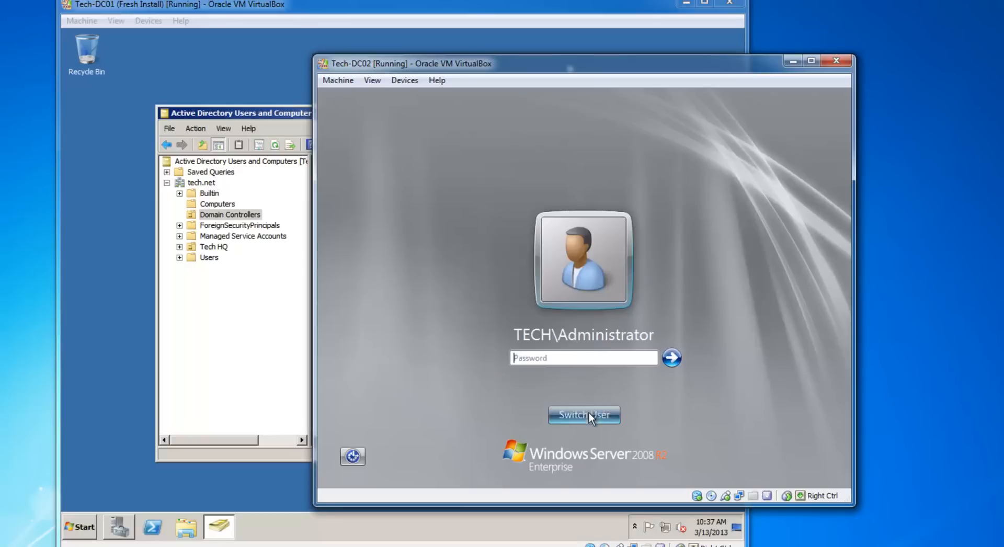
# Sign in via Other User with the tech.net administrator account and its password.
pyautogui.click(589, 413)
pyautogui.click(635, 329)
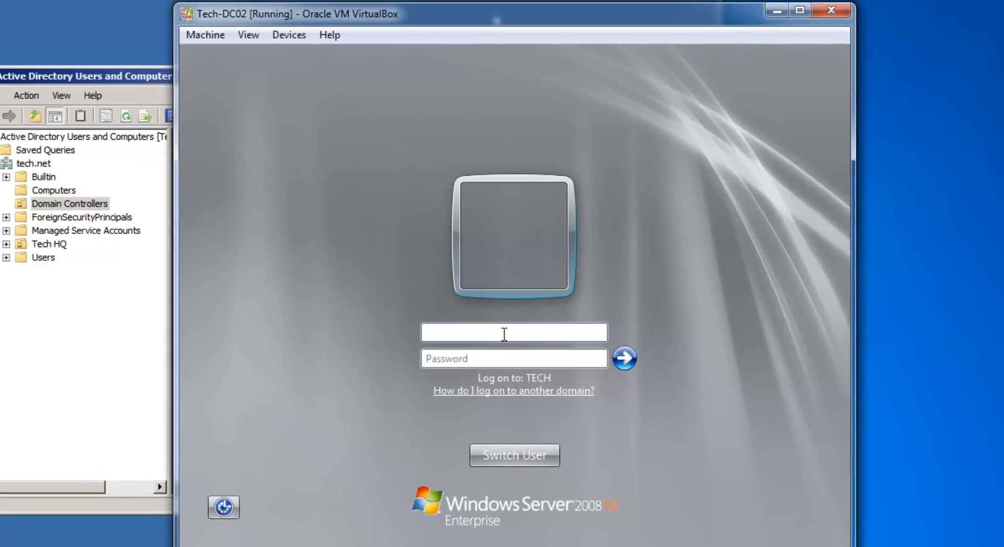
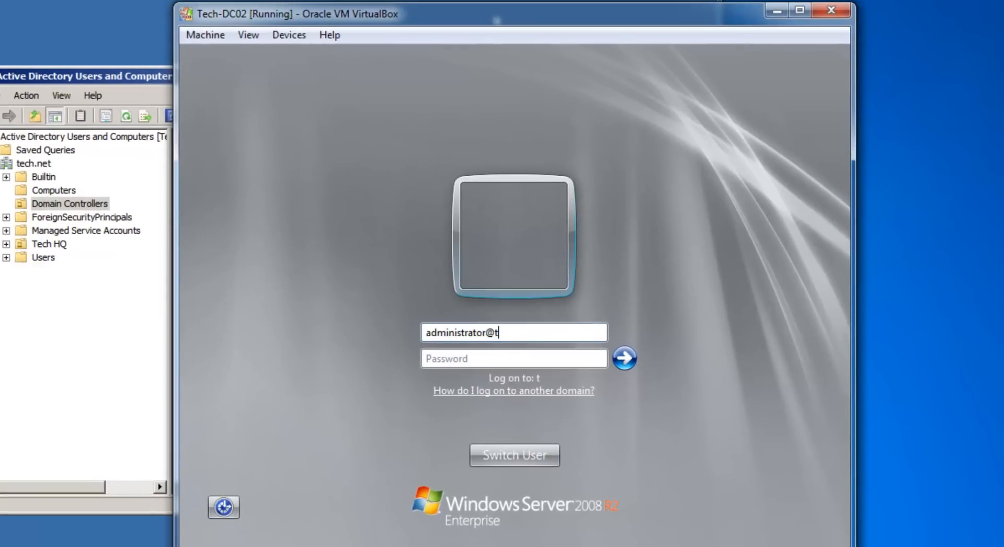
pyautogui.press('Tab')
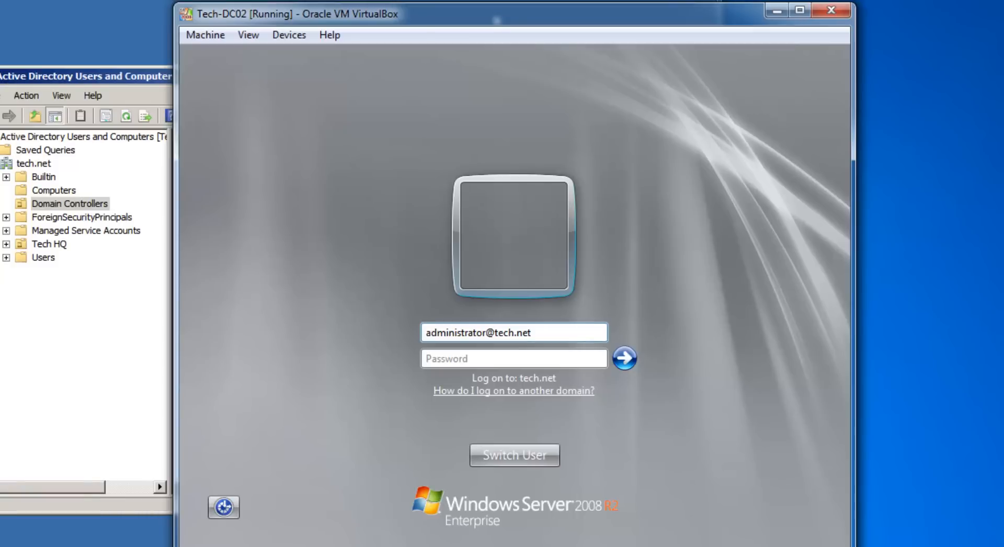
pyautogui.write('•••••••••')
pyautogui.press('Return')
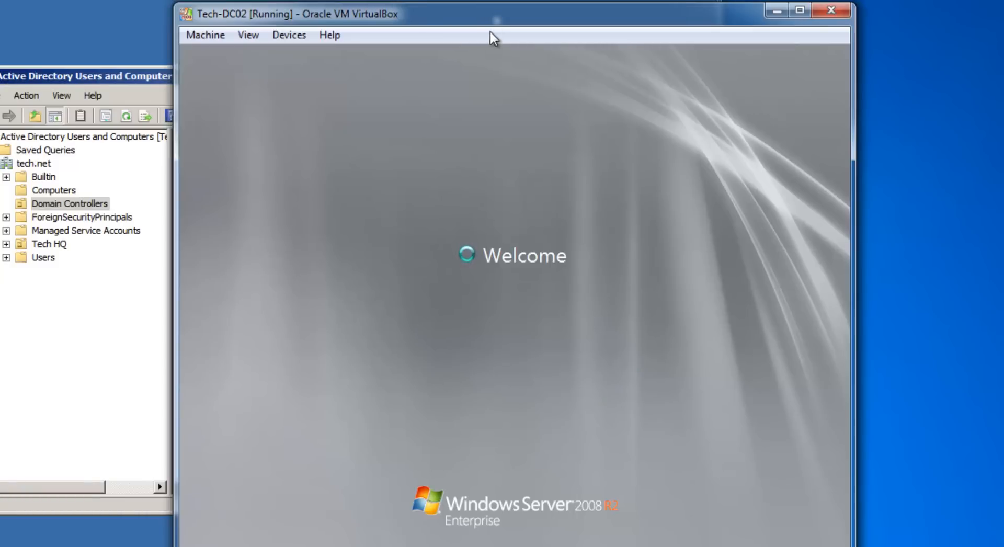
# Refresh Domain Controllers in Tech-DC01's ADUC so TECH-DC02 appears beside TECH-DC01.
pyautogui.moveTo(486, 20); pyautogui.dragTo(586, 21)
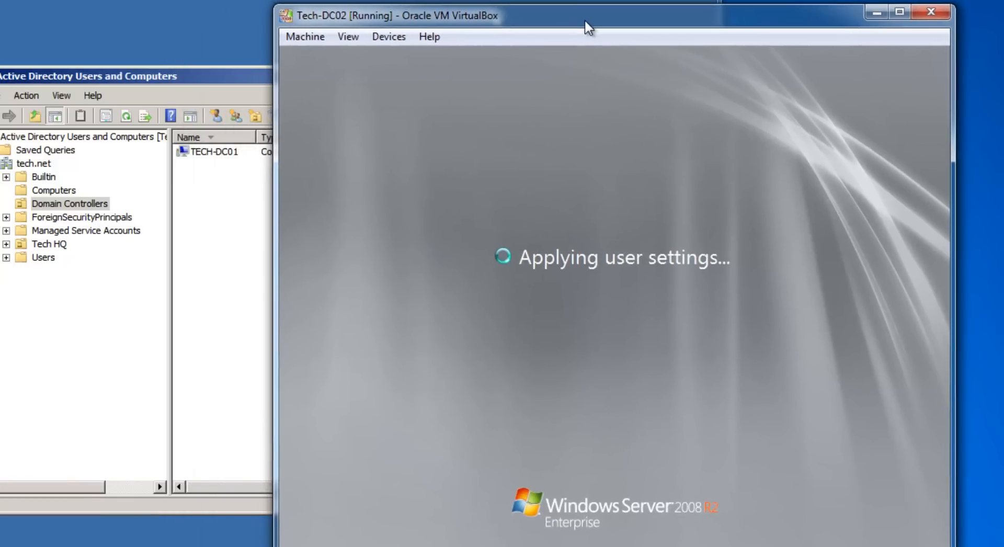
pyautogui.click(237, 83)
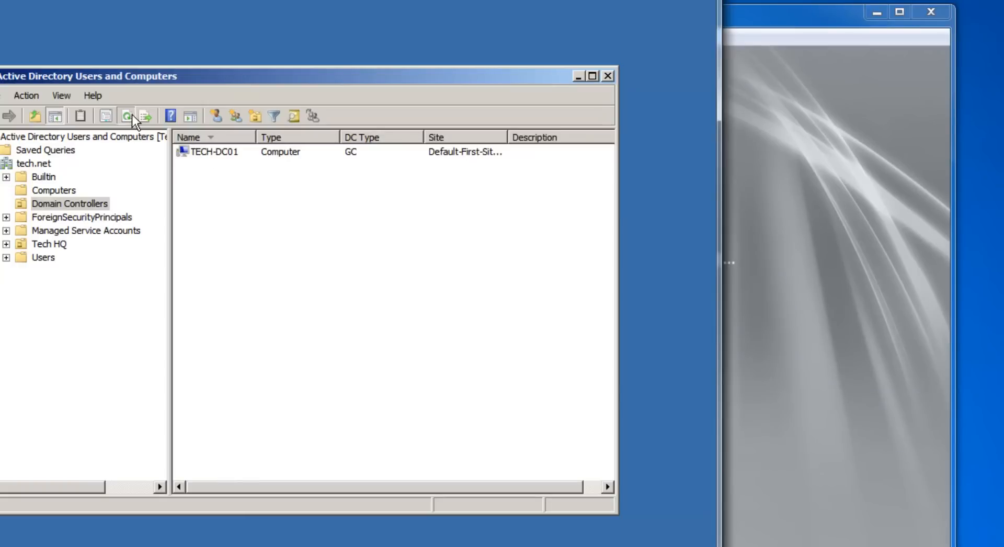
pyautogui.click(132, 115)
pyautogui.click(228, 165)
pyautogui.click(230, 150)
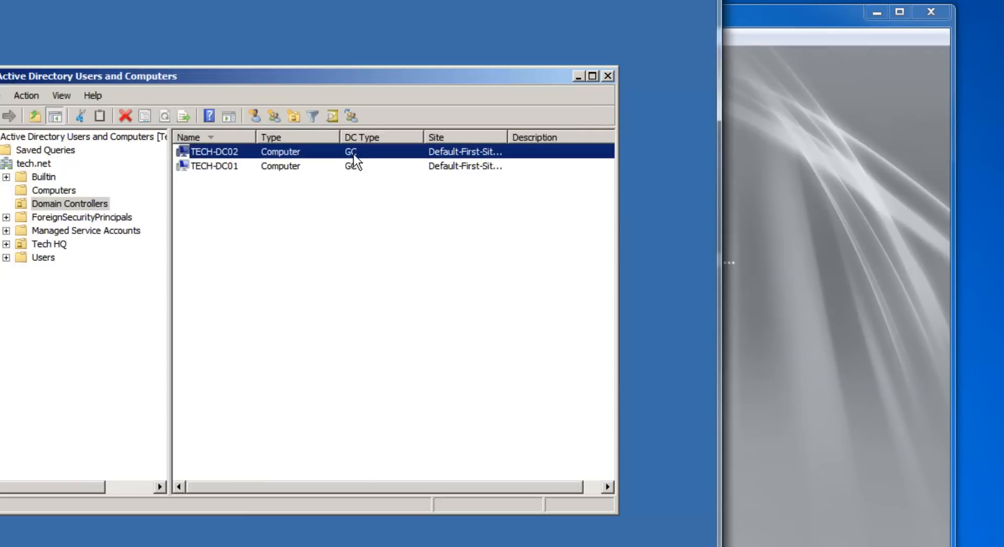
pyautogui.click(67, 202)
pyautogui.click(218, 166)
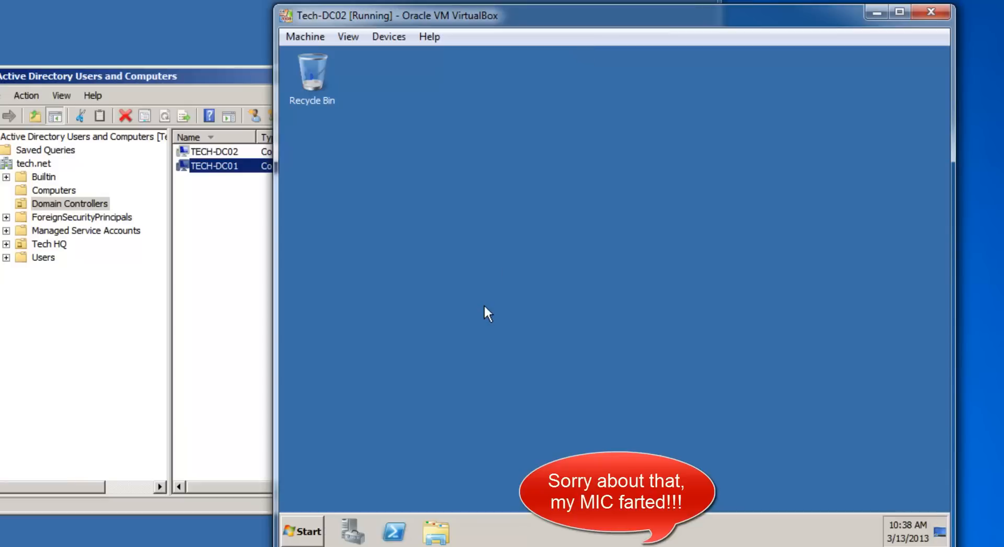
# Check ADUC on Tech-DC02, then view Roles: Active Directory Domain Services and DNS Server.
pyautogui.click(293, 533)
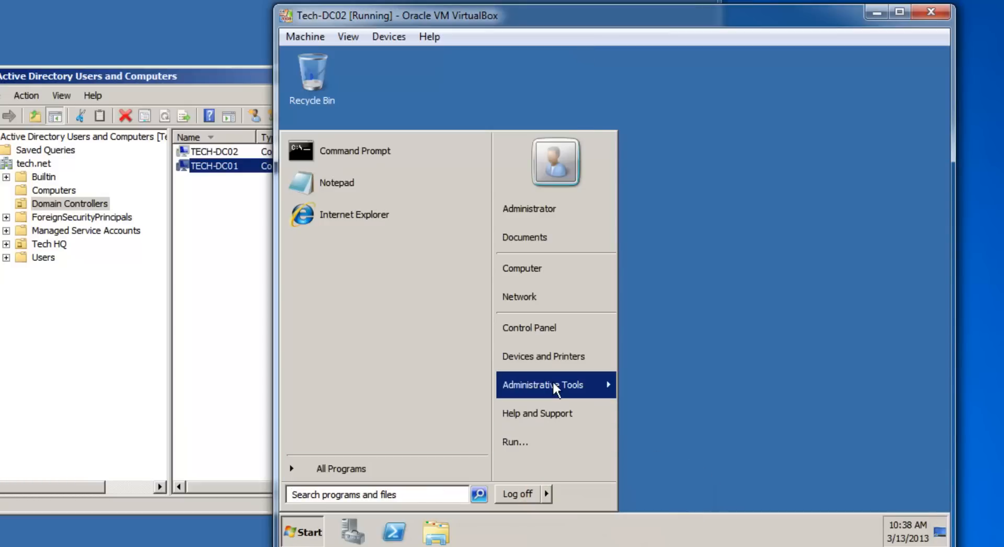
pyautogui.moveTo(552, 380)
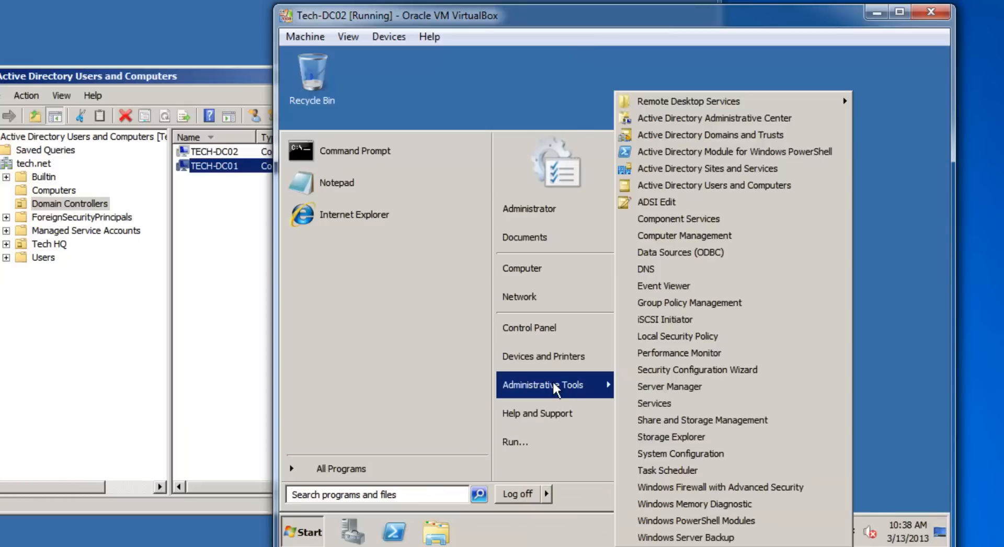
pyautogui.click(687, 183)
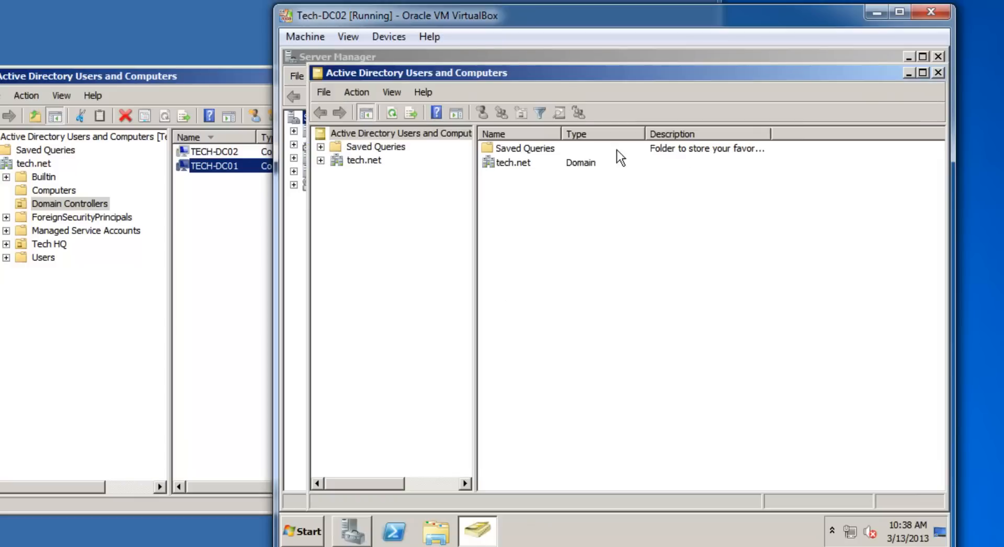
pyautogui.click(938, 73)
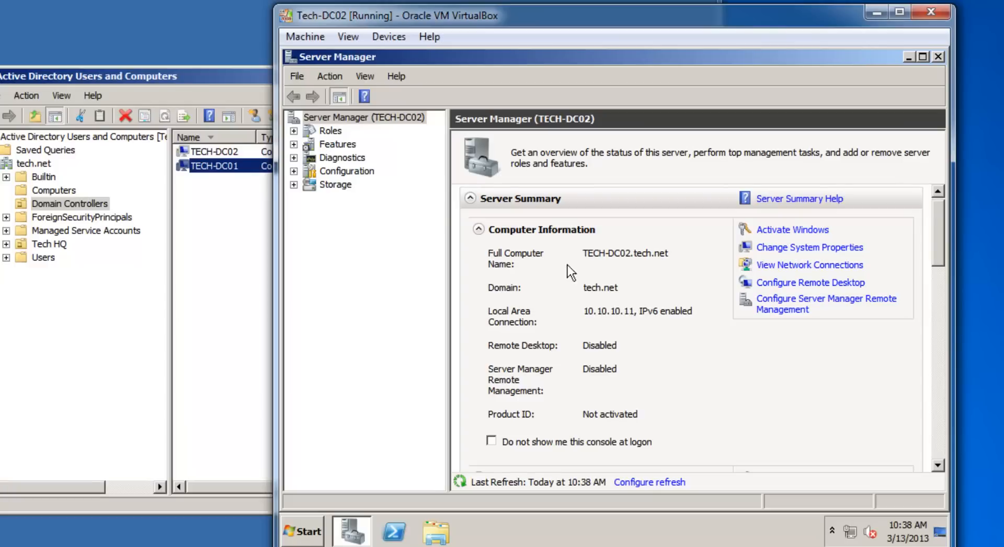
pyautogui.click(313, 132)
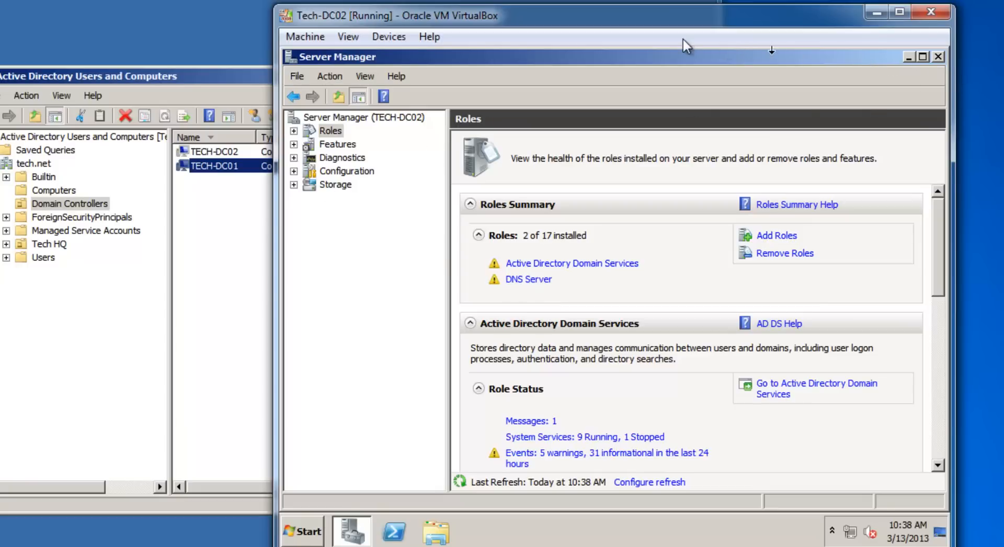
pyautogui.moveTo(624, 23); pyautogui.dragTo(541, 19)
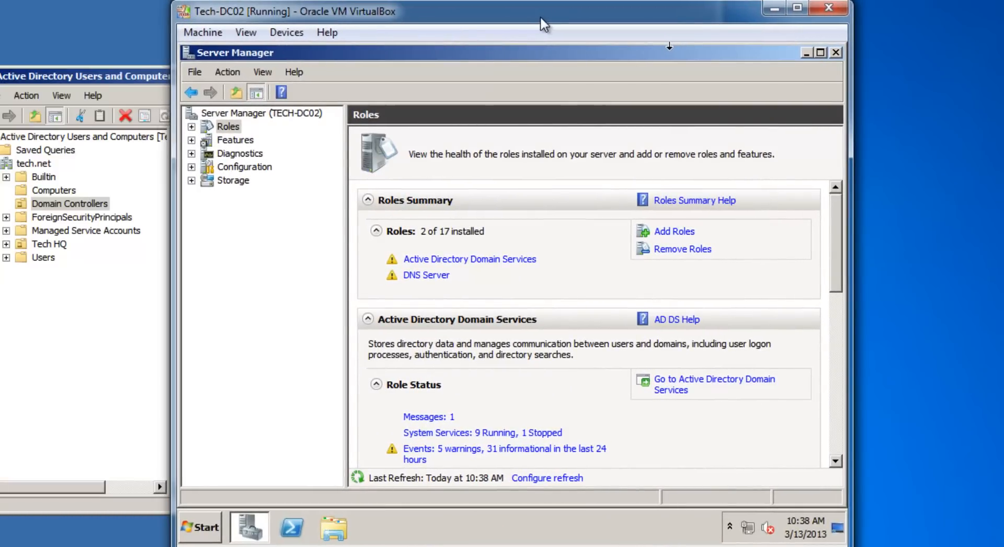